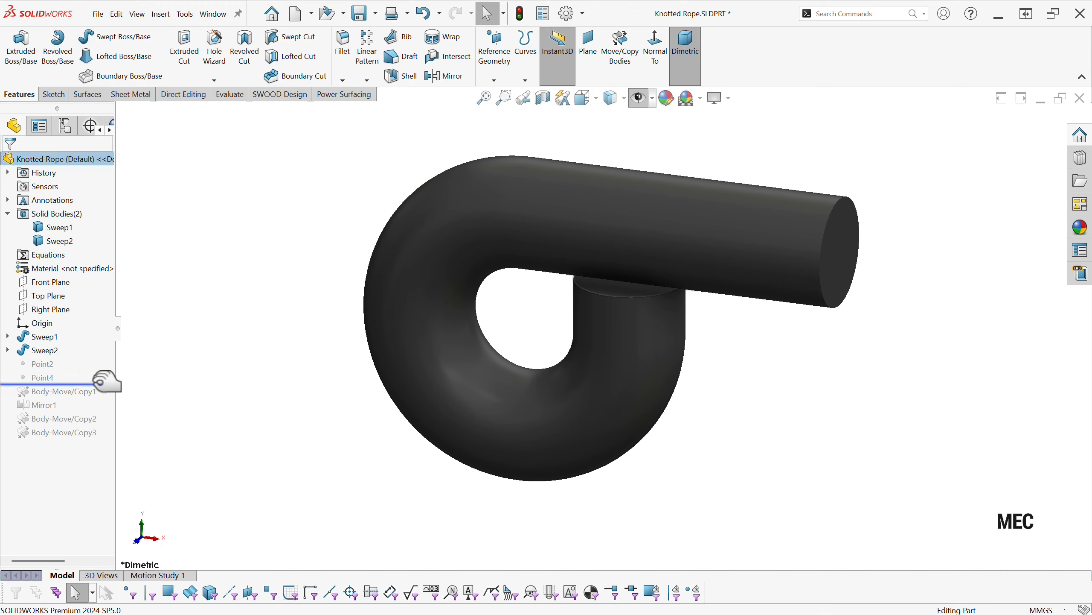
- Roll the finished knot's feature history forward through Body-Move/Copy1, Mirror1, Body-Move/Copy2 and Body-Move/Copy3, inspecting the resulting bodies
click(85, 239)
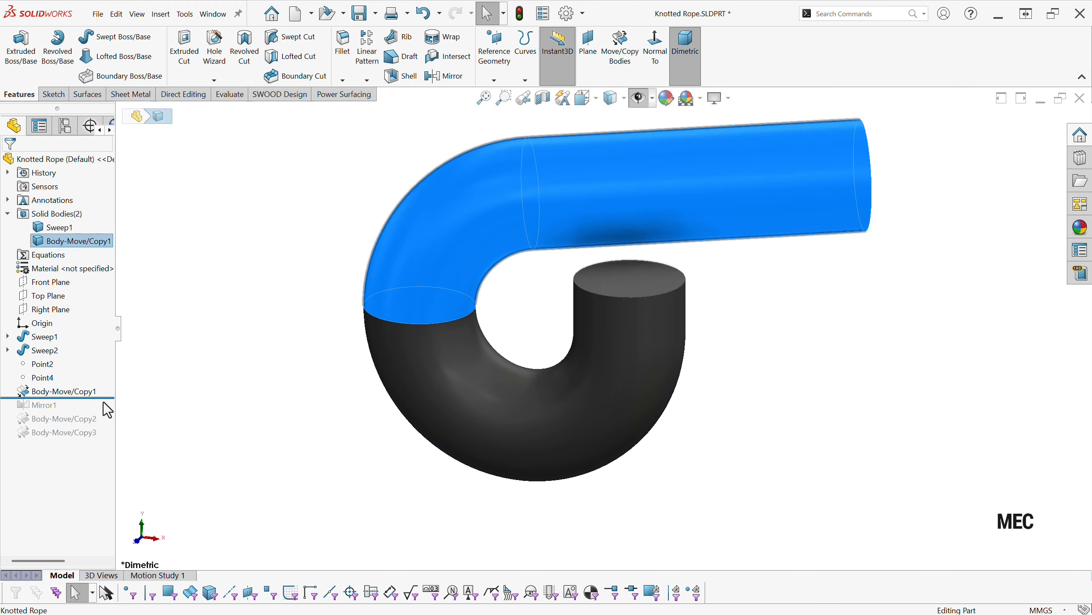
drag(113, 398, 114, 416)
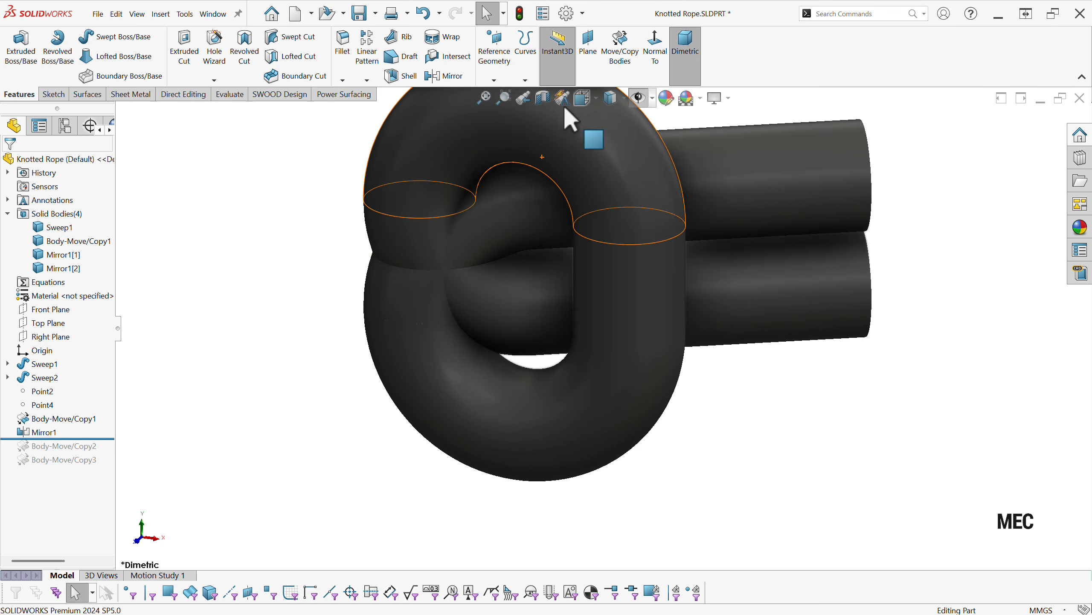
click(484, 97)
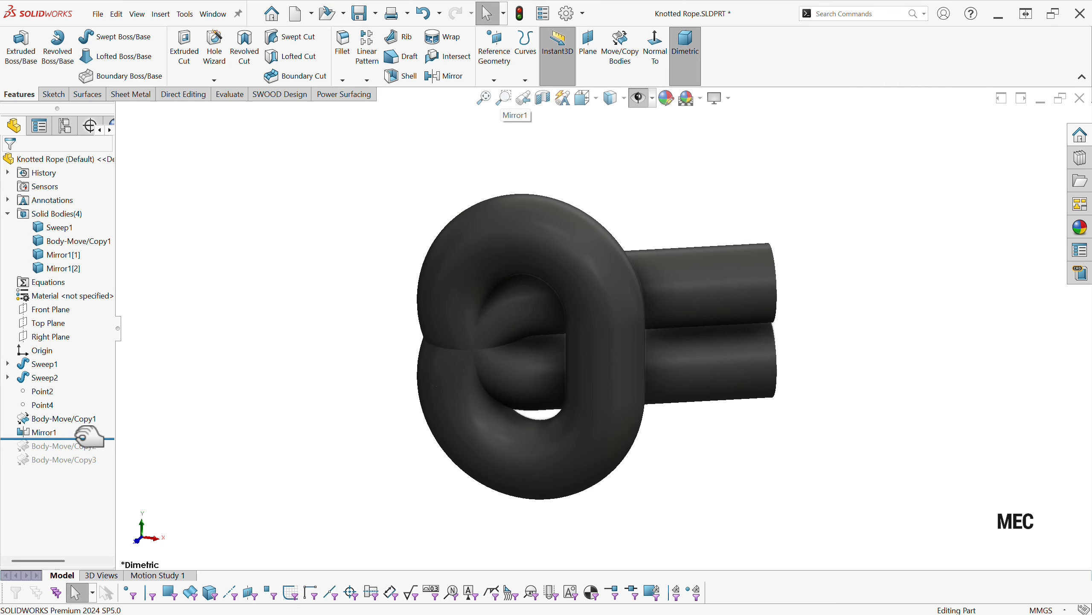
drag(113, 438, 116, 452)
click(76, 268)
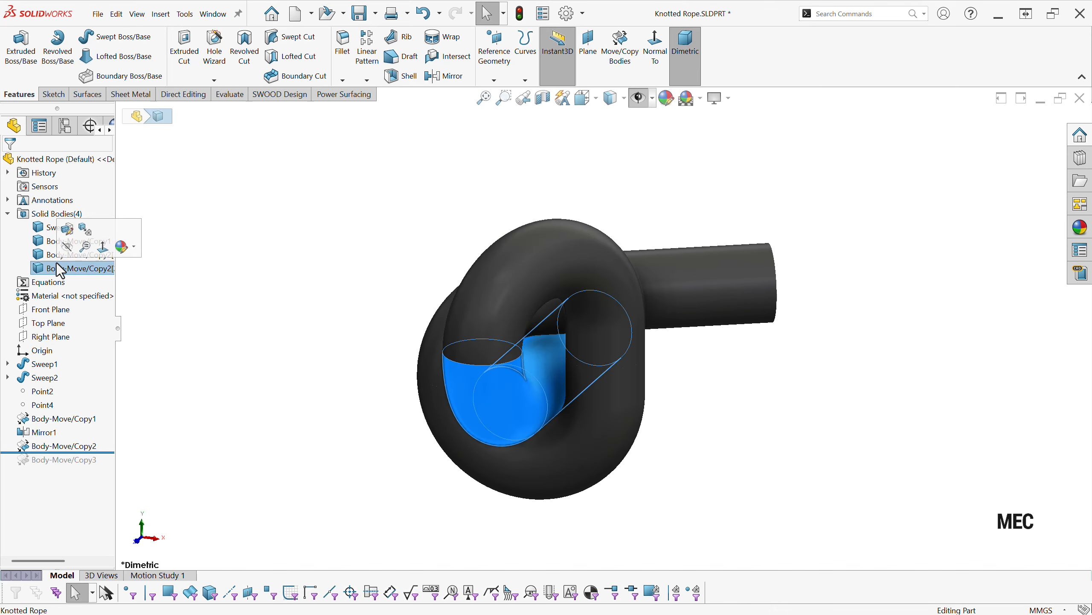
middle_drag(314, 395, 475, 449)
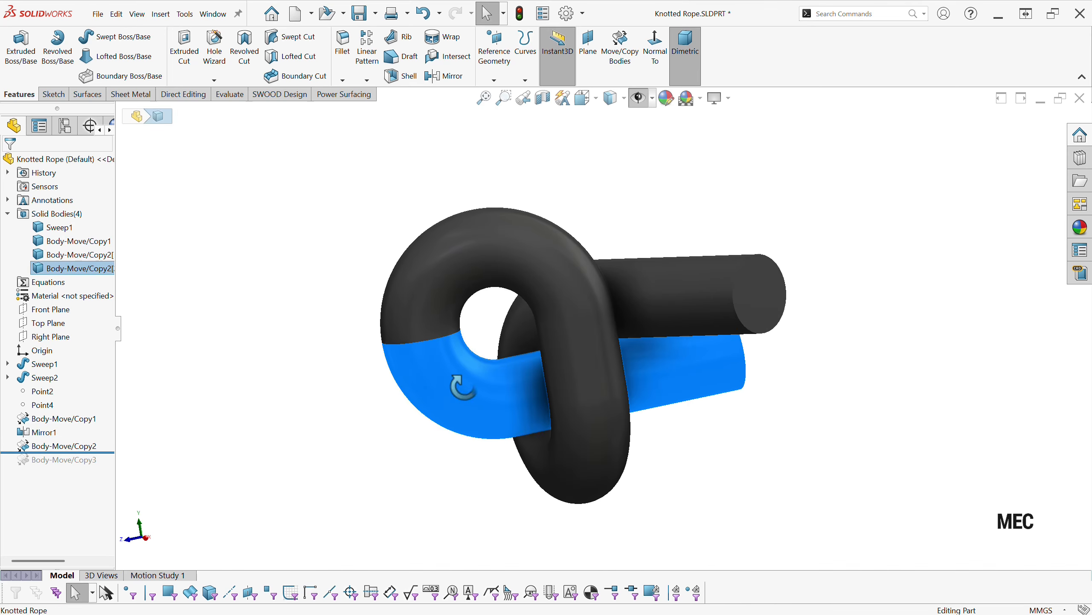
mouse_move(101, 452)
mouse_down()
mouse_move(121, 457)
mouse_move(112, 469)
mouse_up()
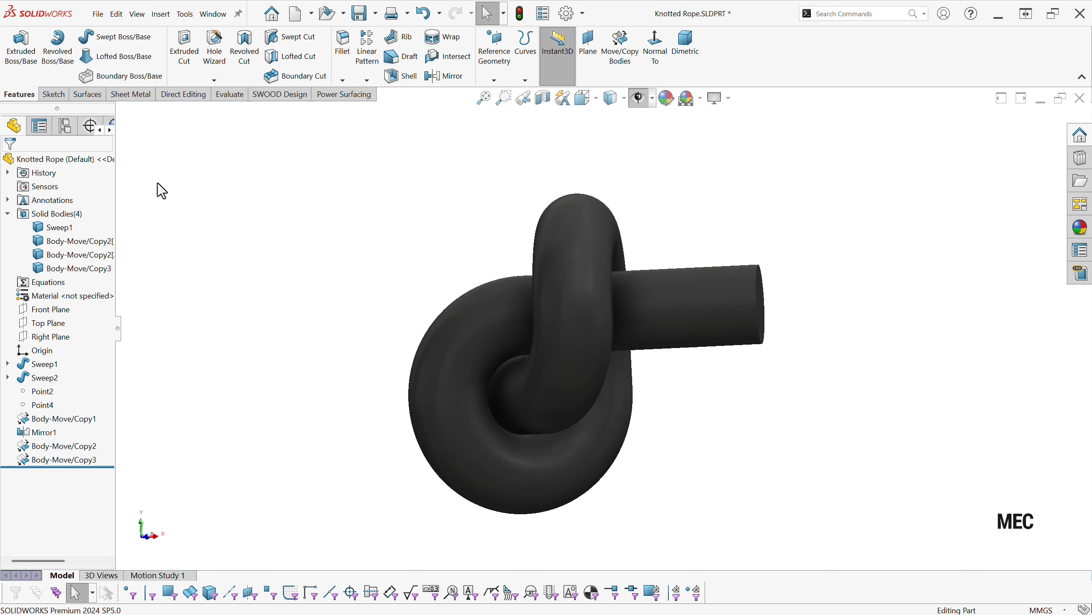
- Activate configurations cfg2, cfg3 and cfg4 one after another to compare the rope sizes
click(74, 132)
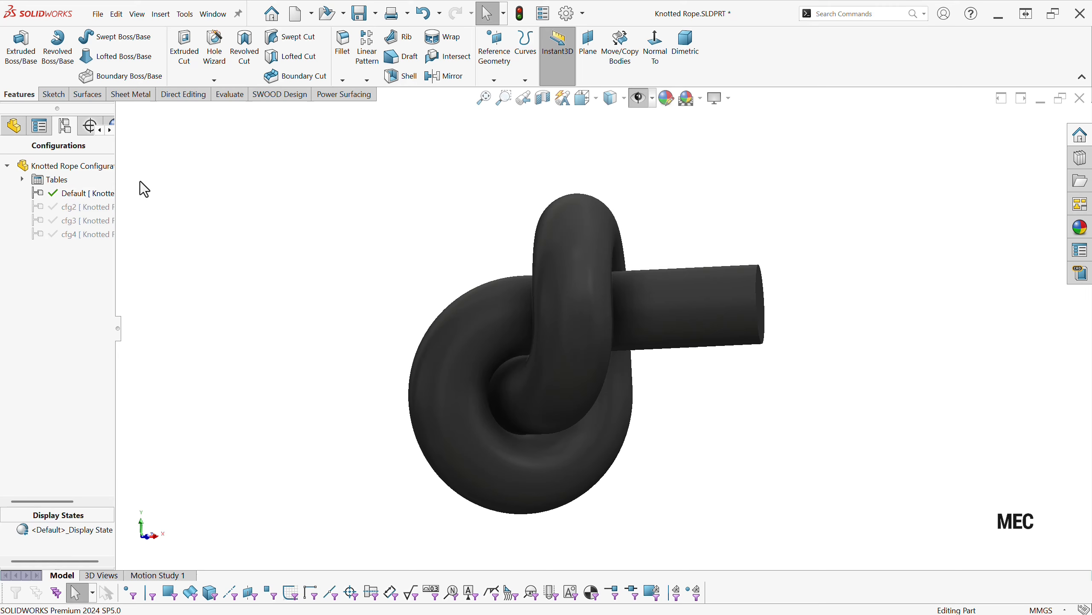
double_click(73, 204)
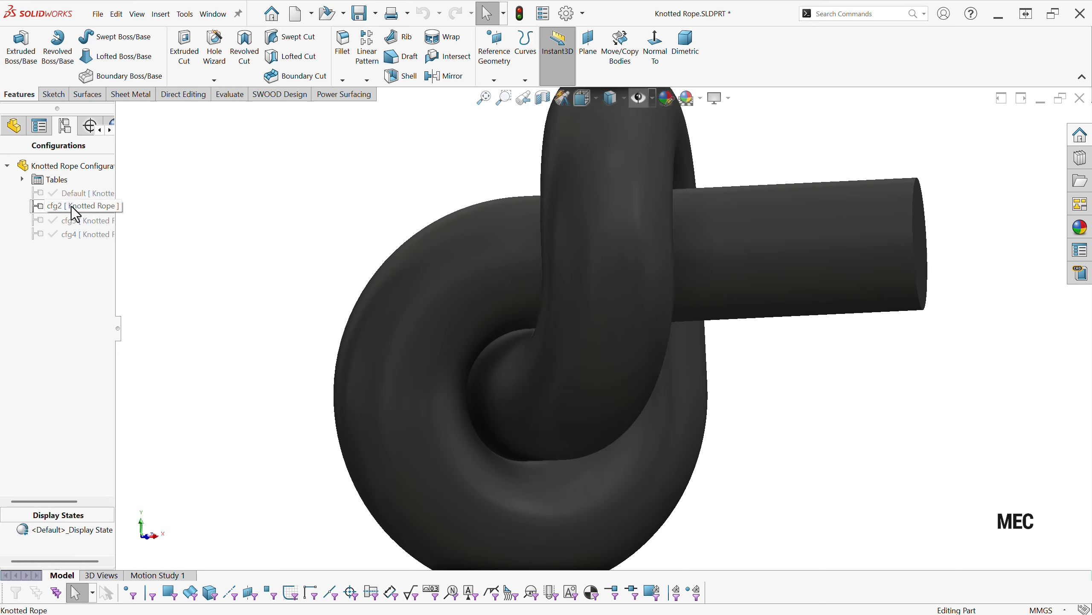
double_click(74, 220)
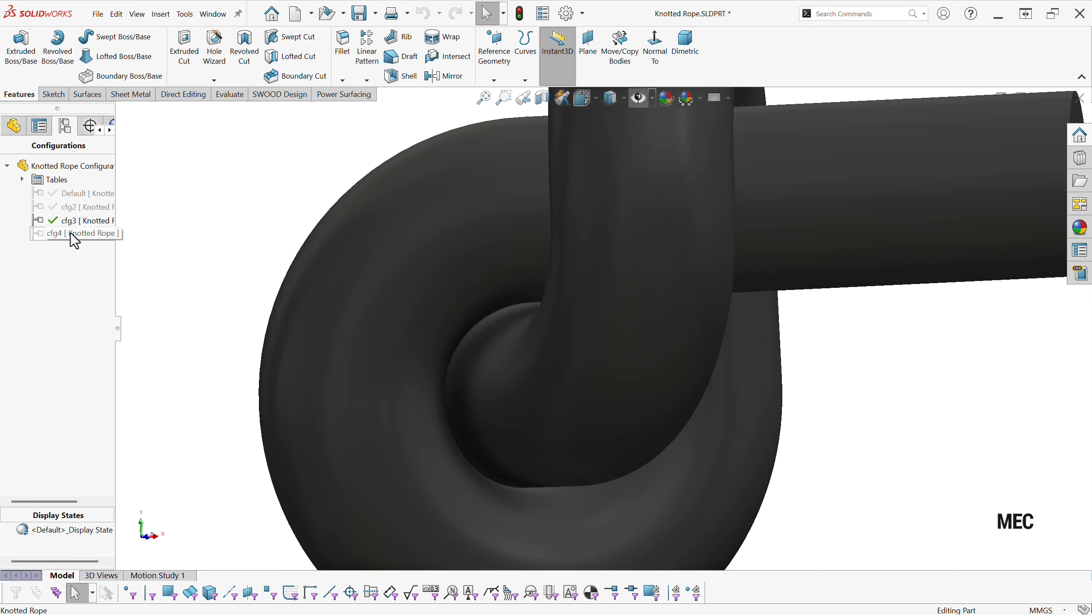
double_click(73, 234)
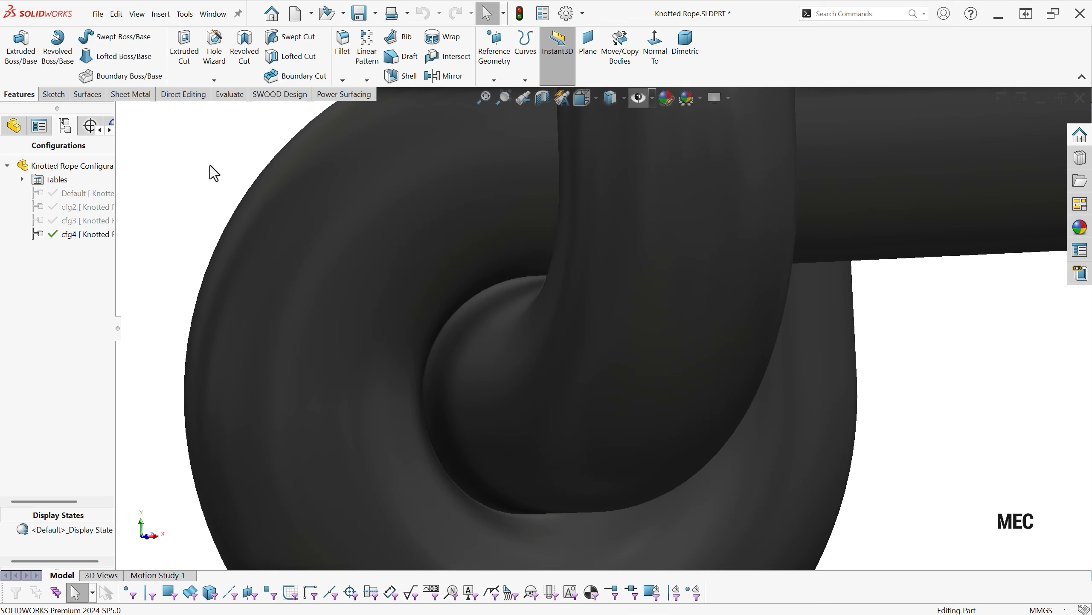
key(f)
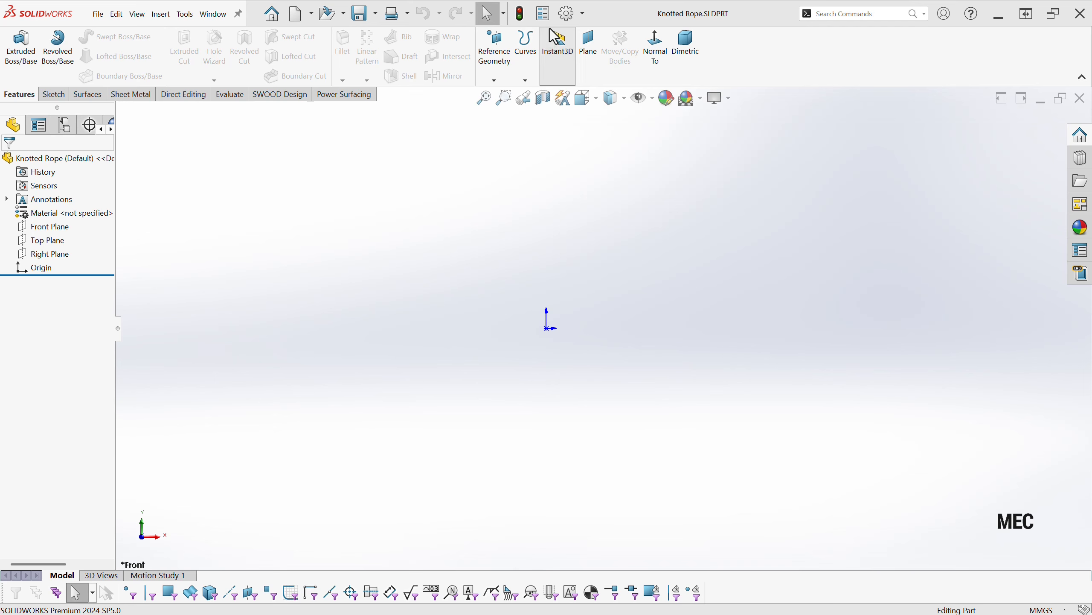
- Add a configuration-specific property named R to the Default configuration, with type Number and value 30
click(544, 16)
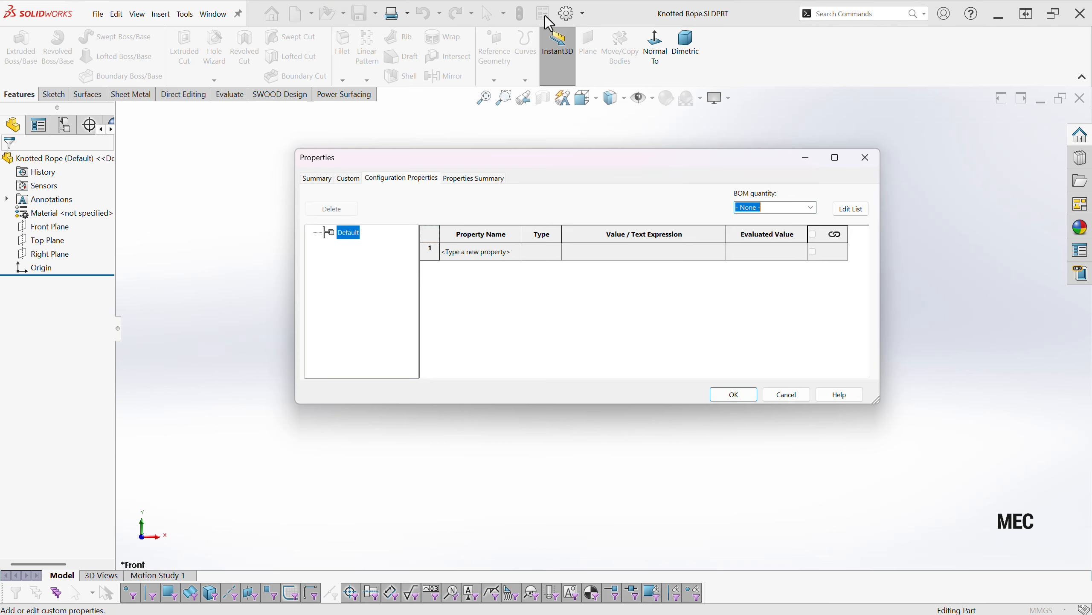
click(486, 261)
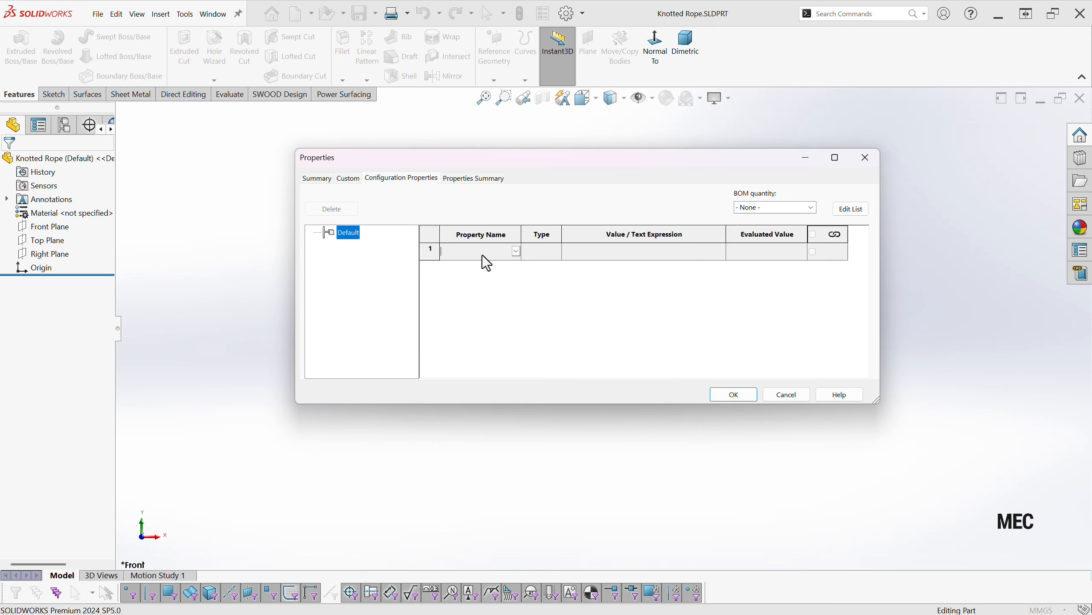
text(R)
click(542, 250)
click(541, 284)
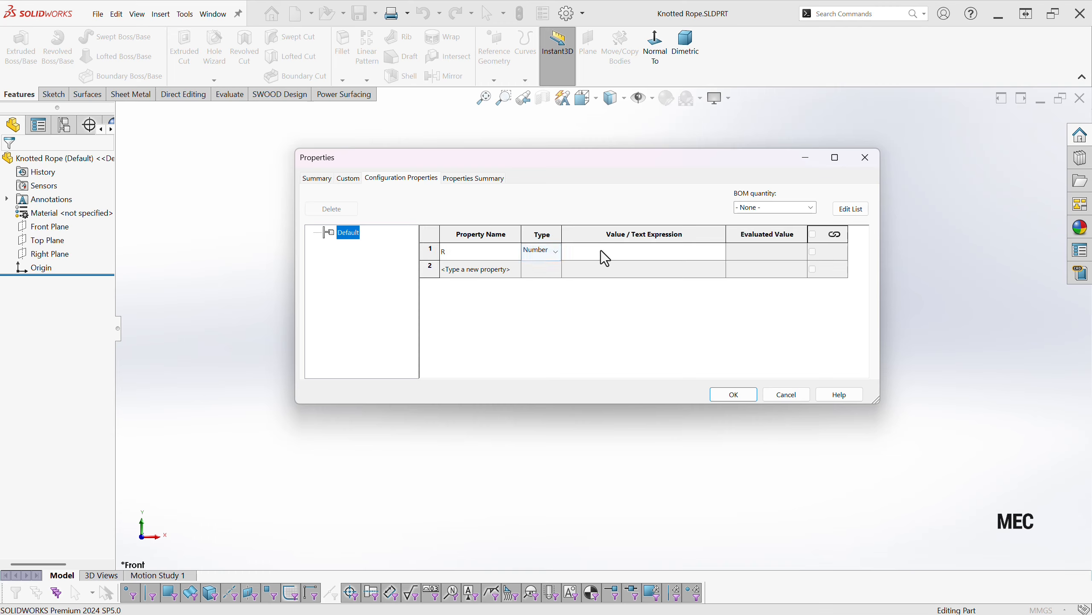
click(604, 251)
text(30)
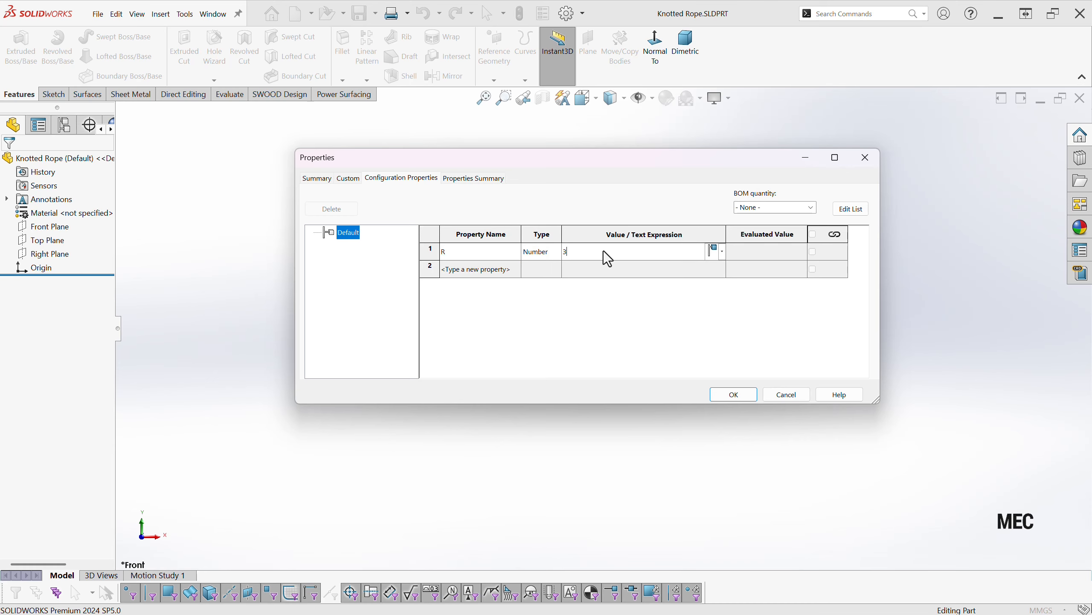
click(734, 395)
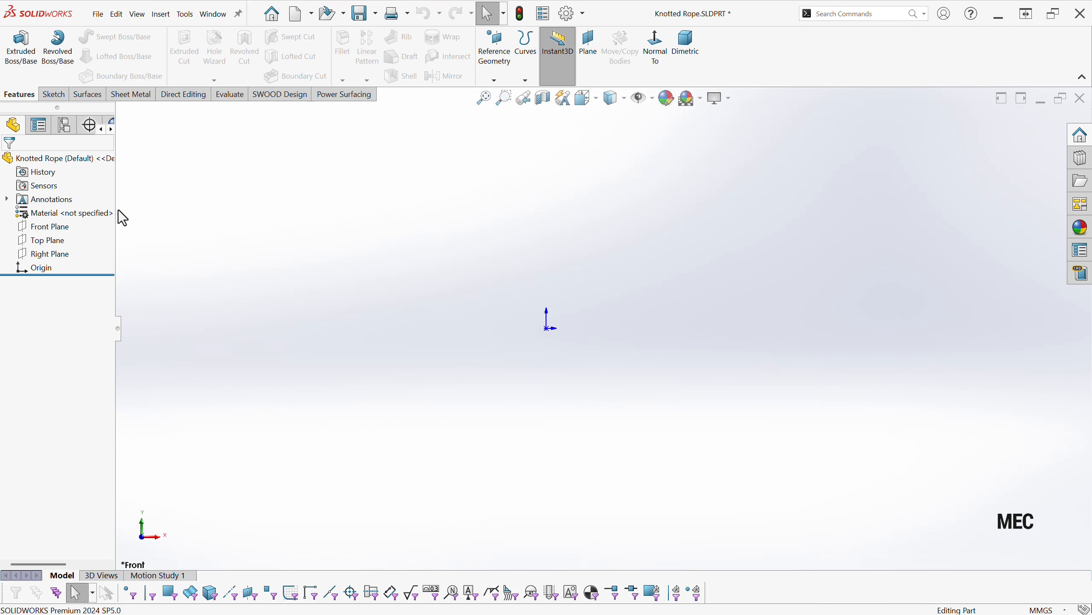
- Sketch a lower, roughly semicircular centerpoint arc on the Front Plane, centred on the origin with a radius of about 52 mm
click(41, 231)
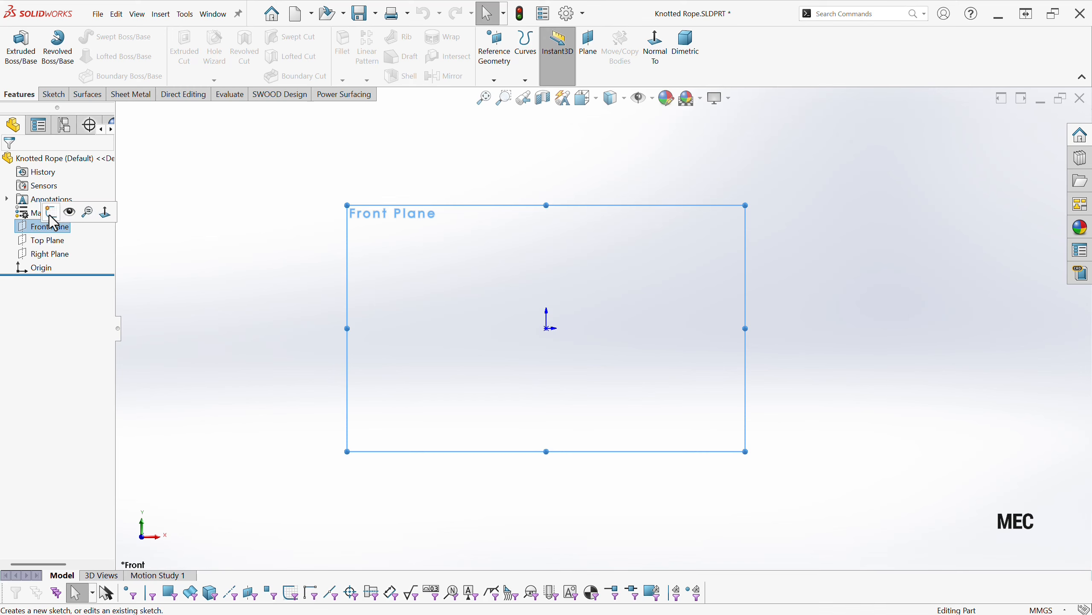
click(51, 211)
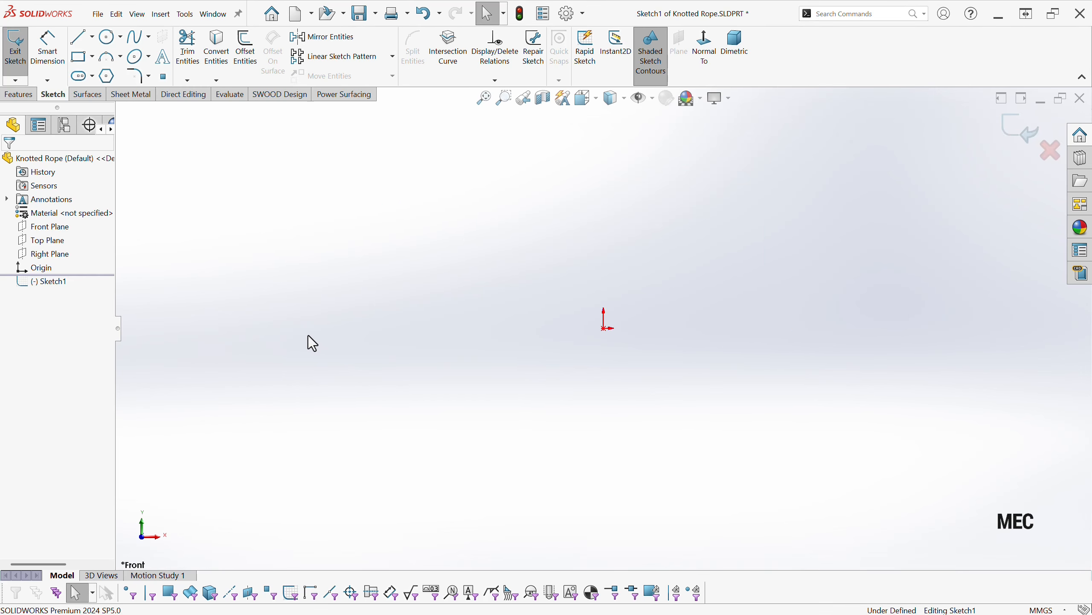
click(108, 56)
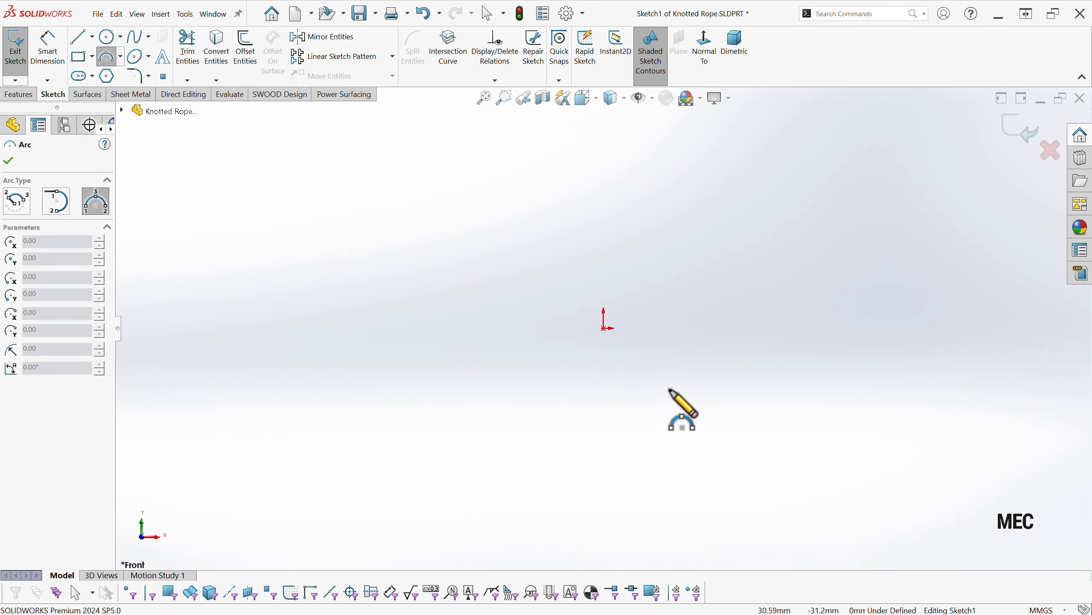
click(13, 206)
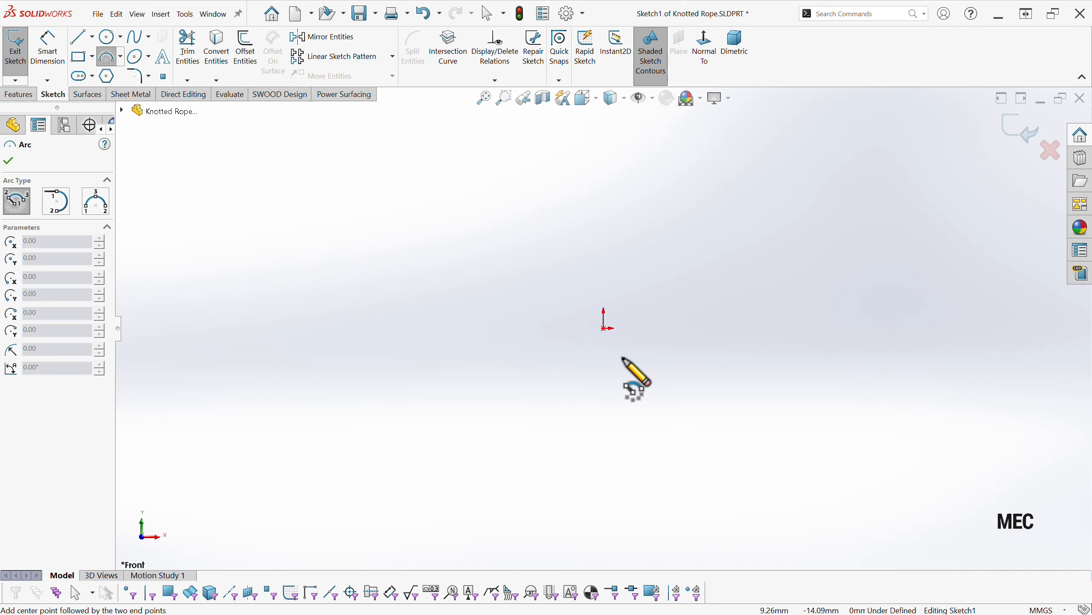
click(604, 328)
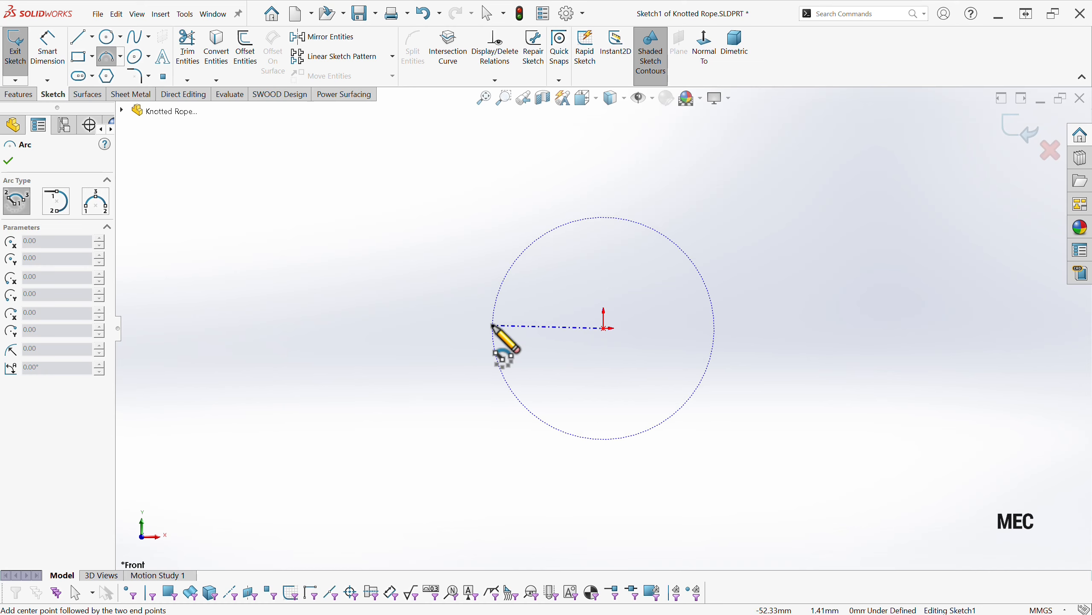
click(493, 326)
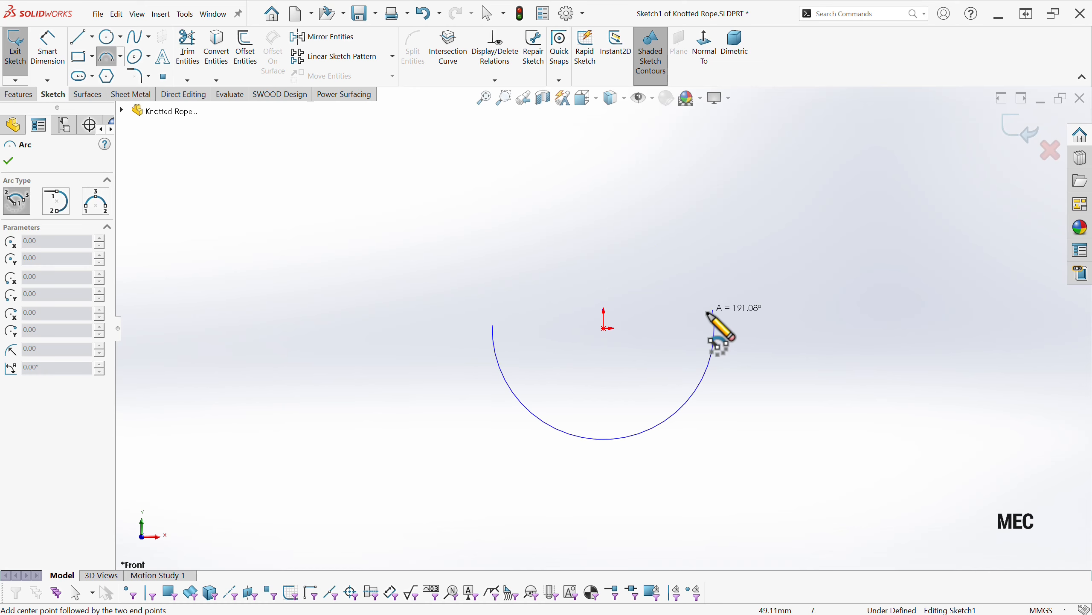
click(714, 328)
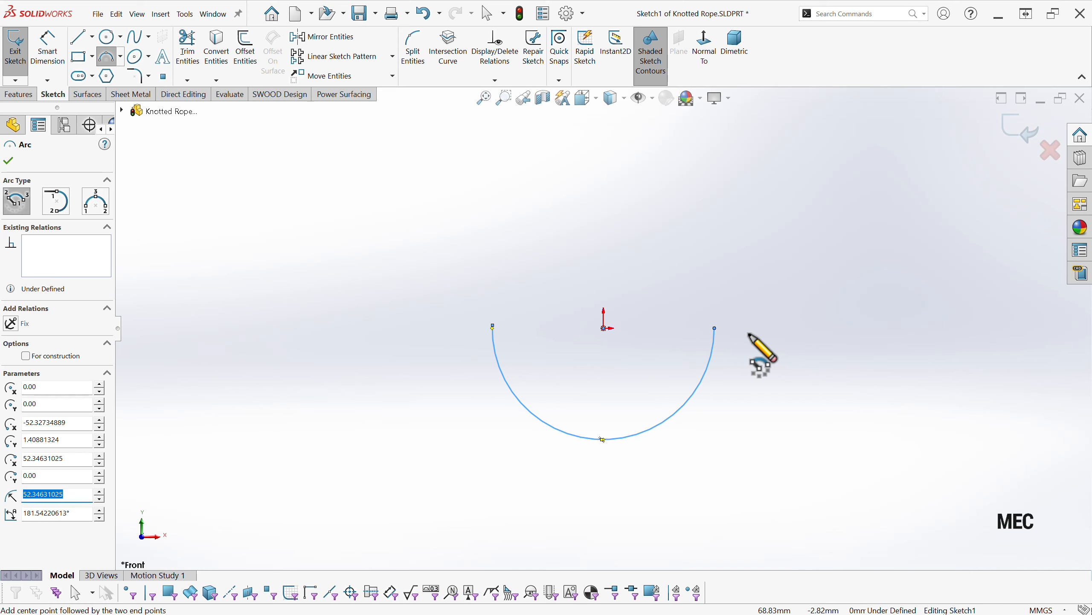
key(Escape)
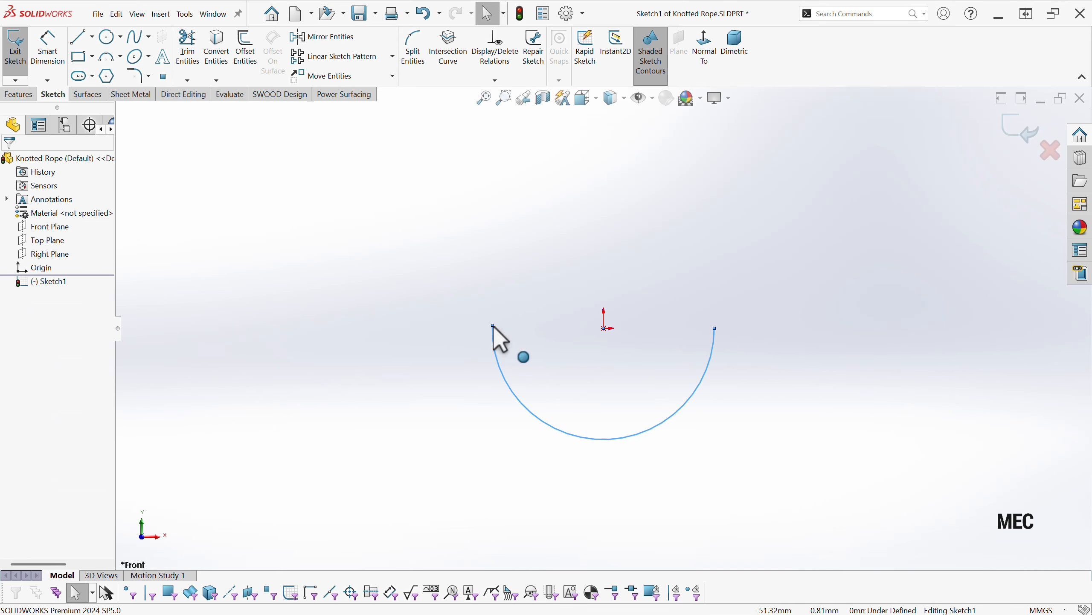
- Align both arc endpoints and the arc's centre point with a horizontal relation
click(493, 325)
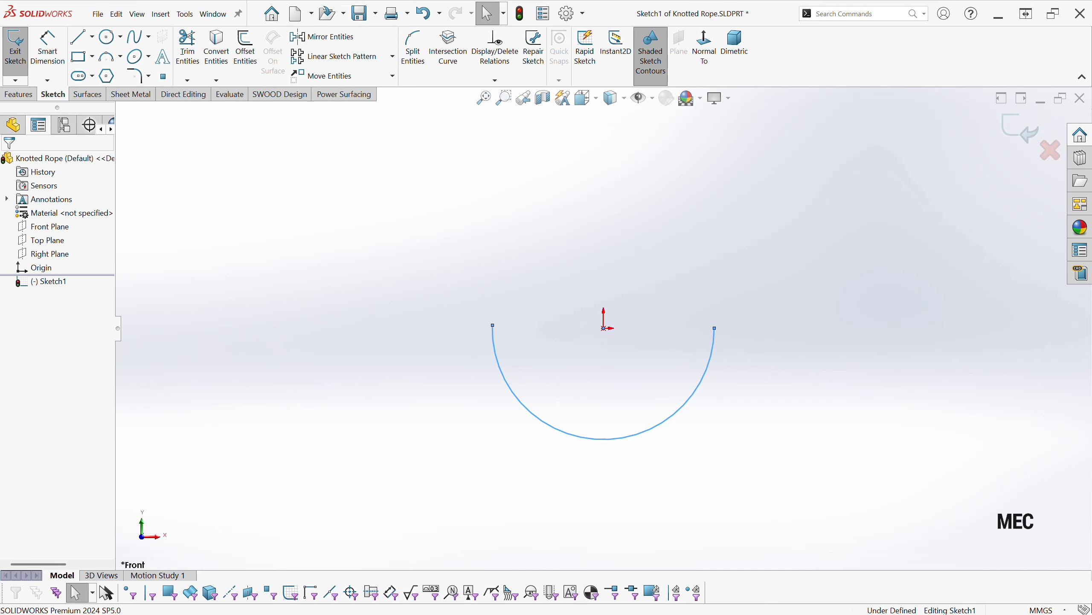
ctrl+click(604, 329)
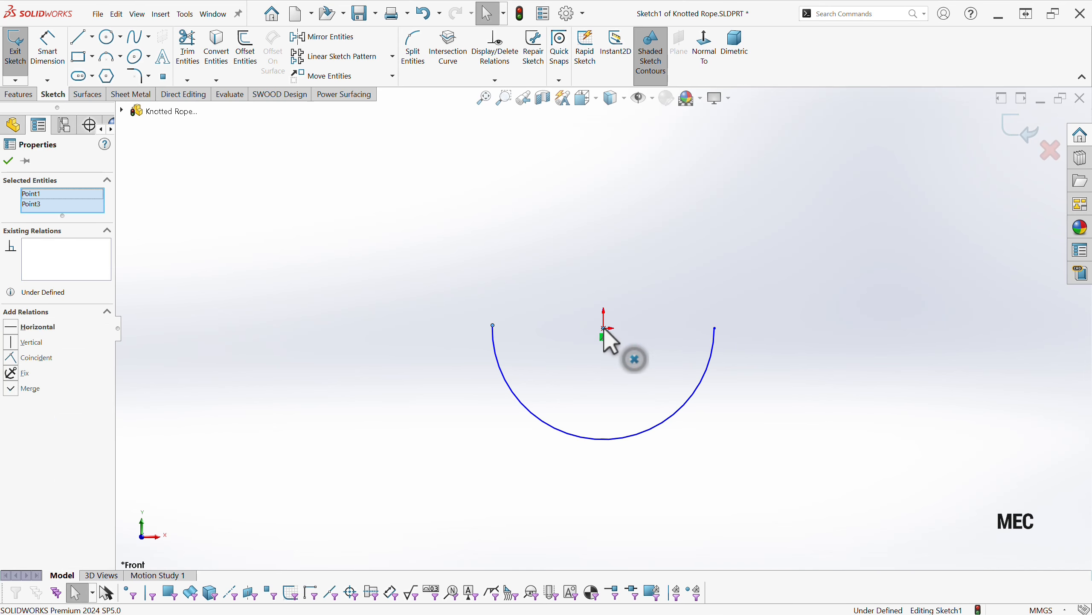
ctrl+click(715, 328)
click(746, 296)
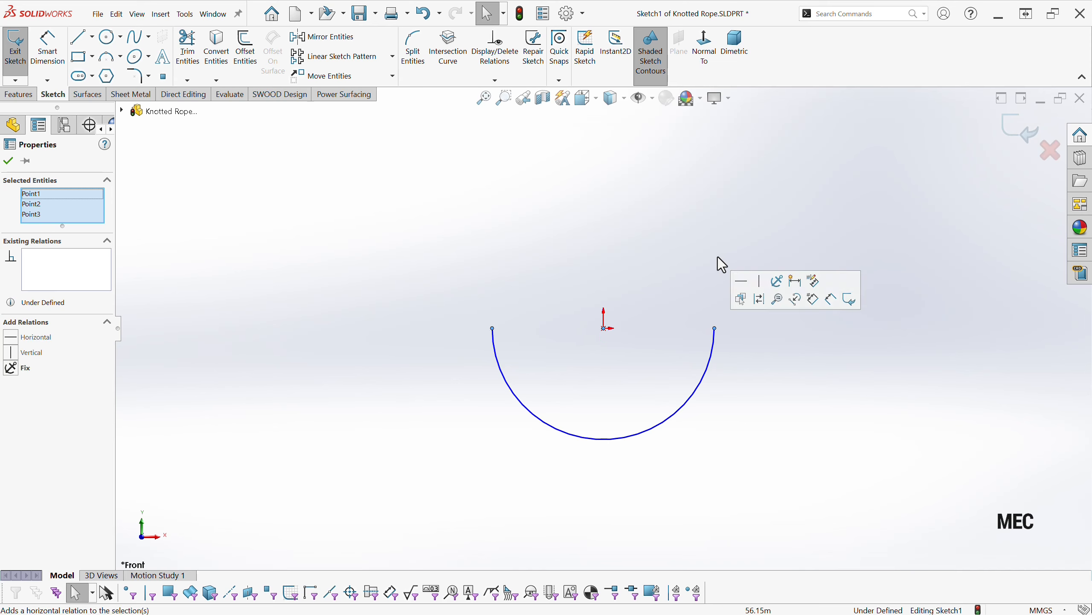
click(662, 235)
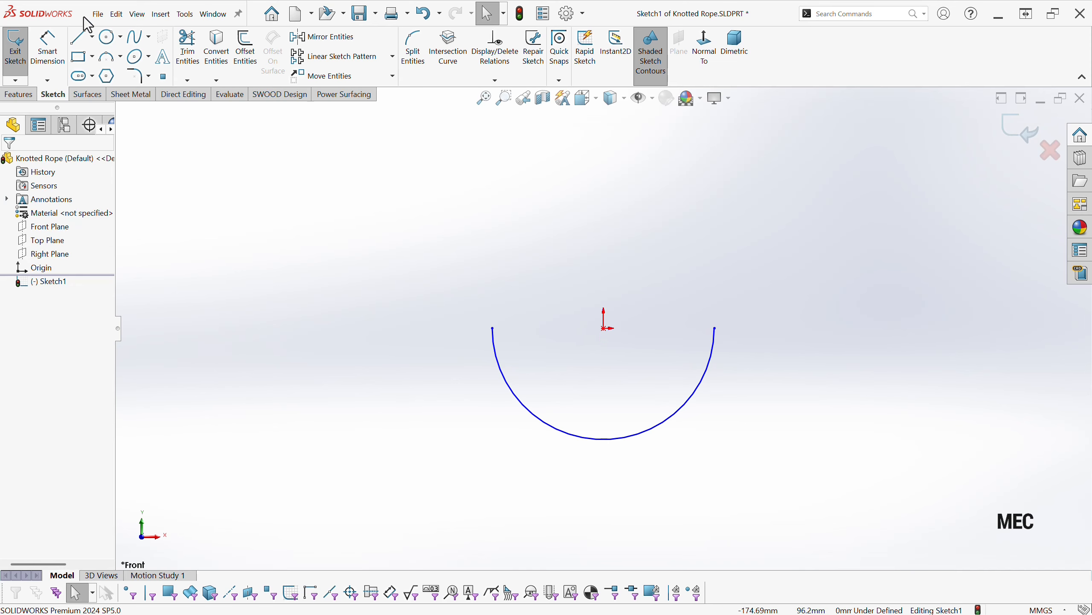
- Sketch a vertical line about 72 mm long upward from the arc's right endpoint
click(81, 37)
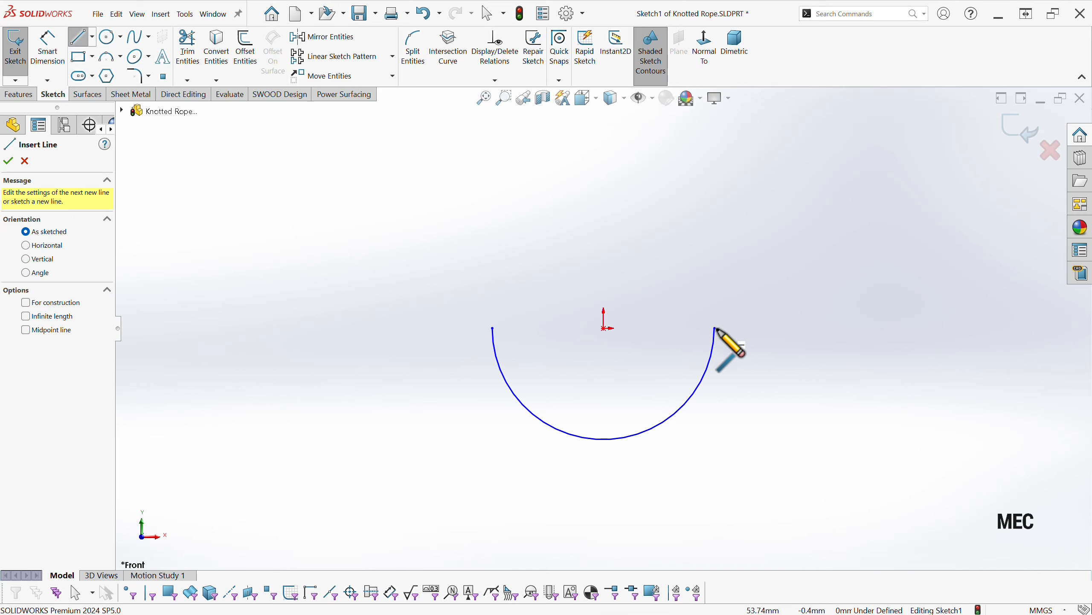
click(715, 328)
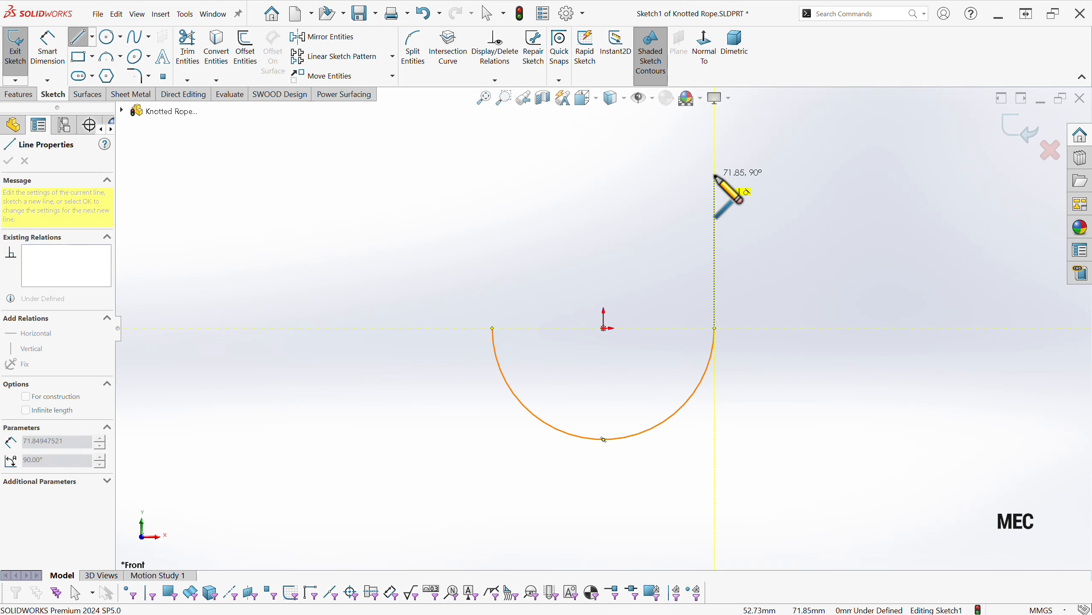
click(714, 175)
key(Escape)
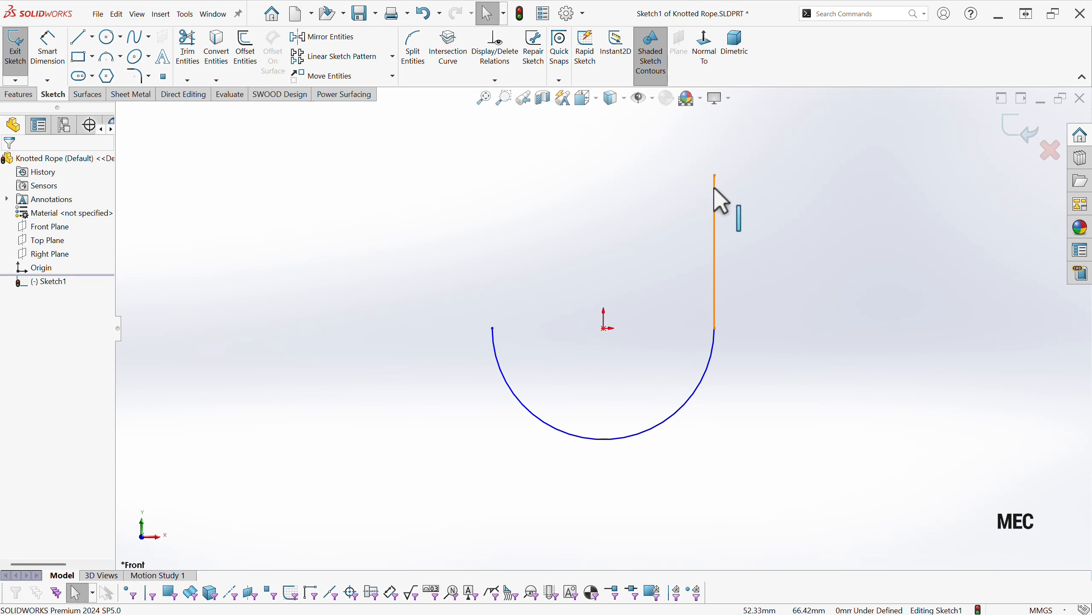
- Dimension the semicircular arc's radius and link it to the R property with the equation ="R"
right_drag(632, 225, 616, 186)
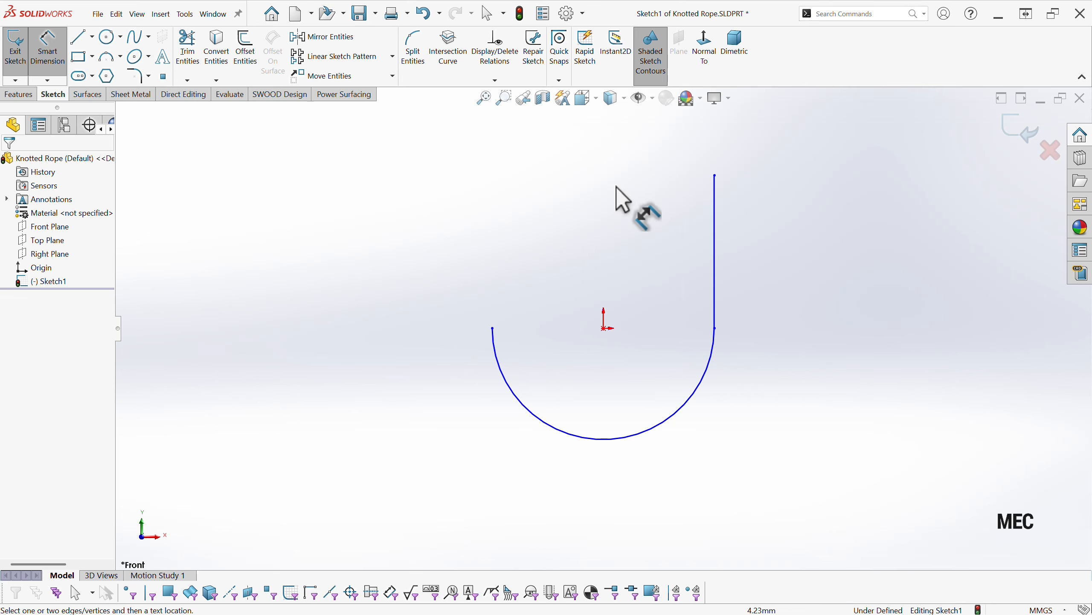
click(667, 420)
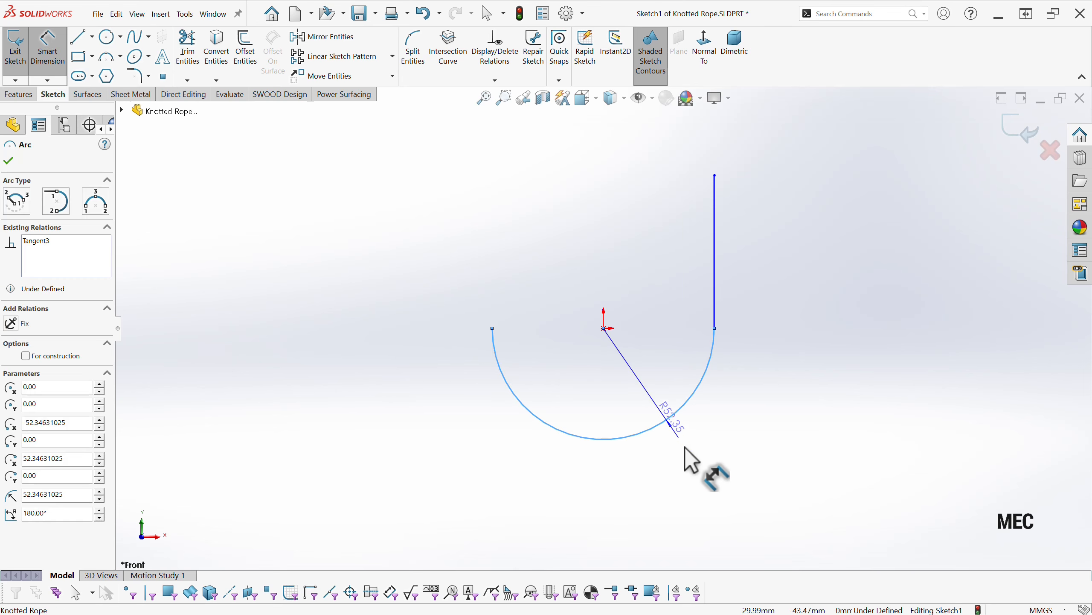
click(696, 465)
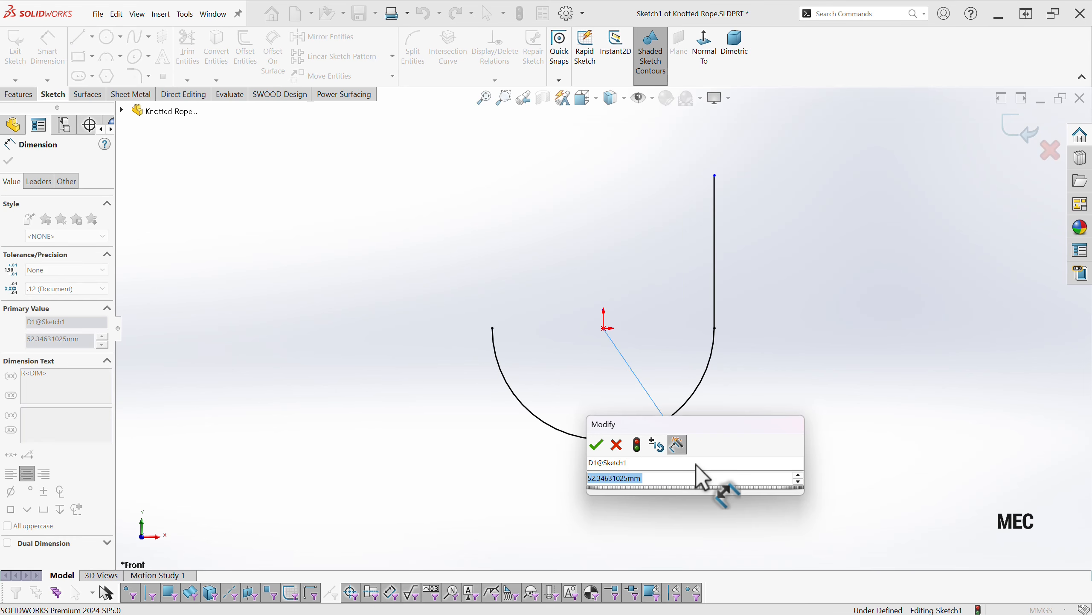
text(=)
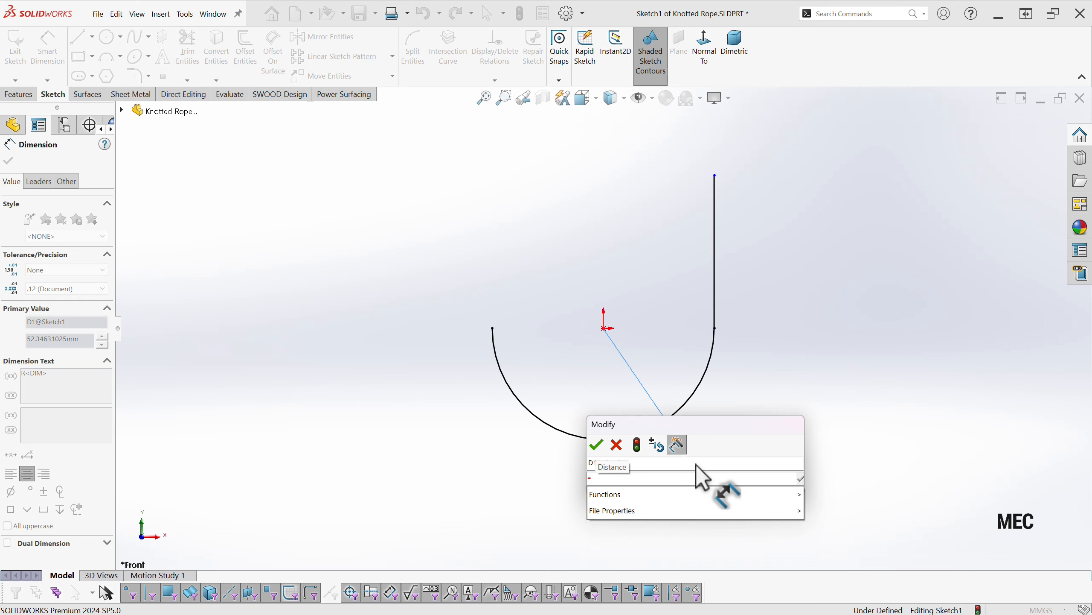
text("R")
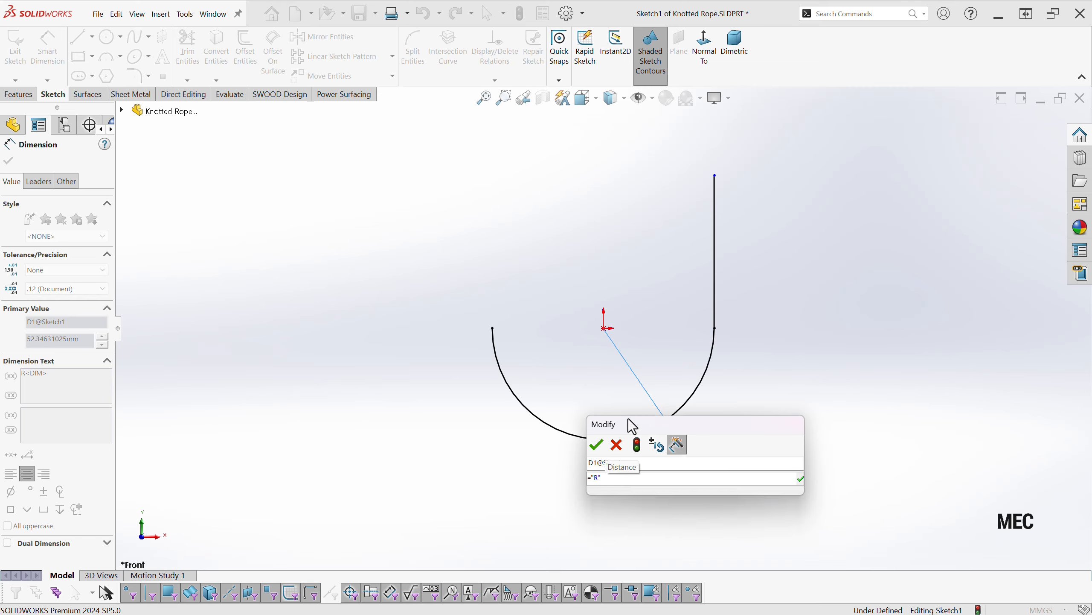
click(596, 444)
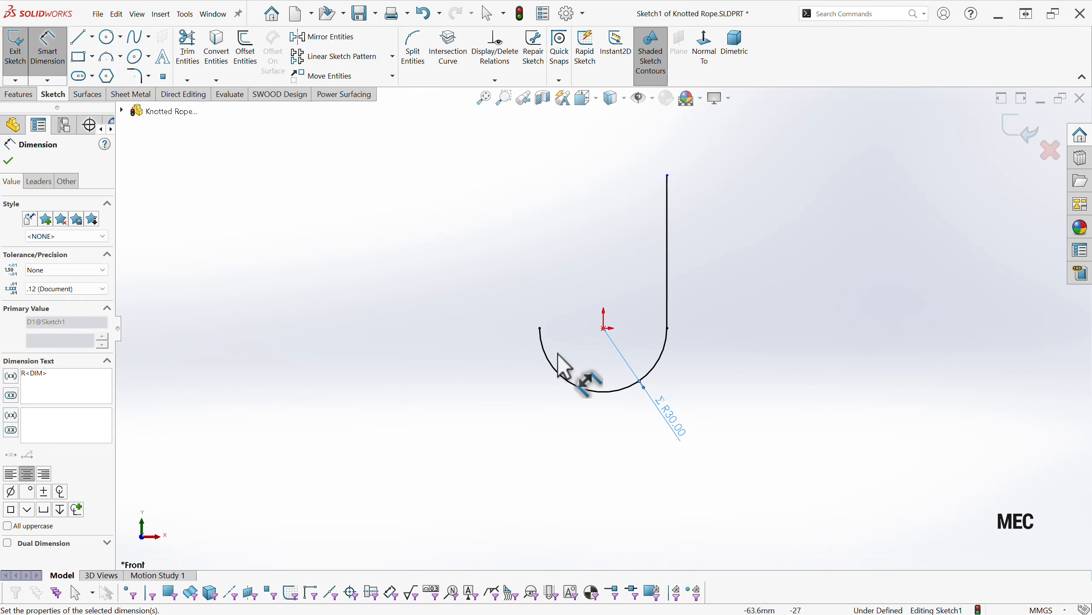
- Dimension the vertical line's length and drive it with the equation ="R" from the file property R
click(668, 263)
click(723, 245)
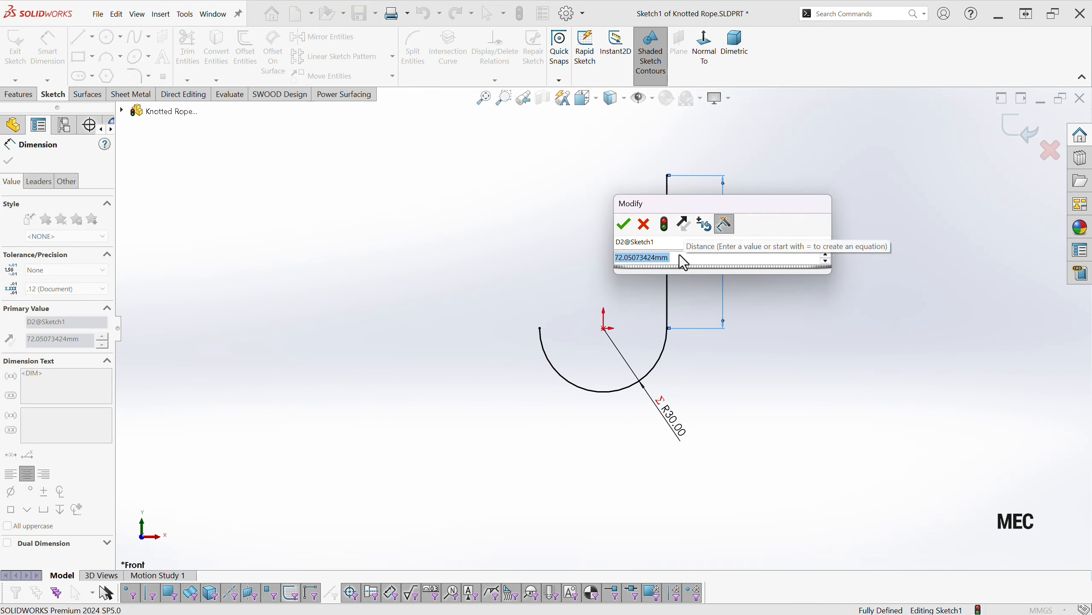
text(=)
mouse_move(680, 289)
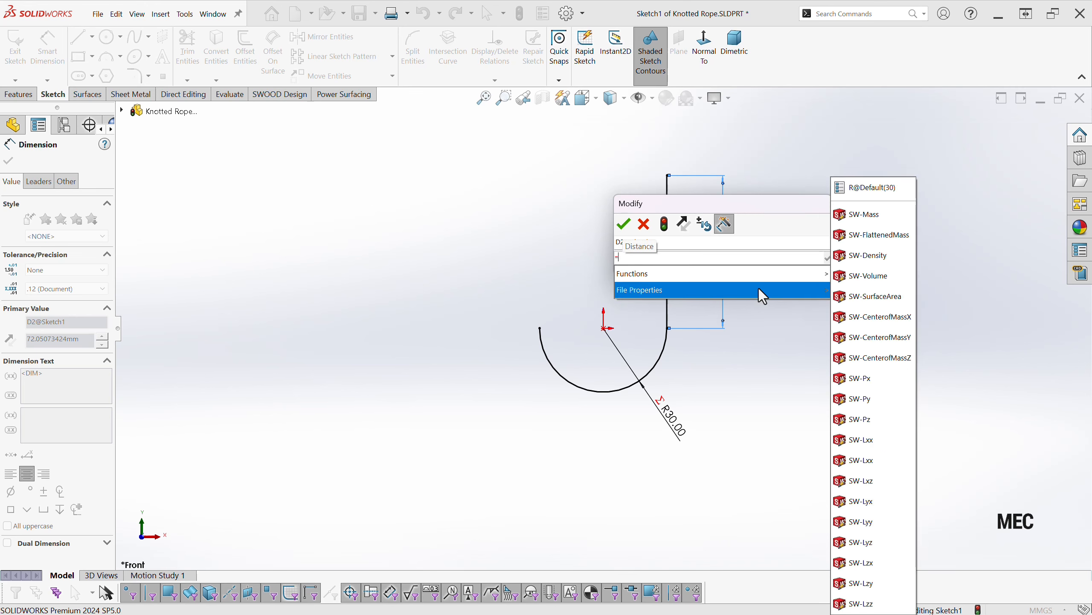
click(887, 188)
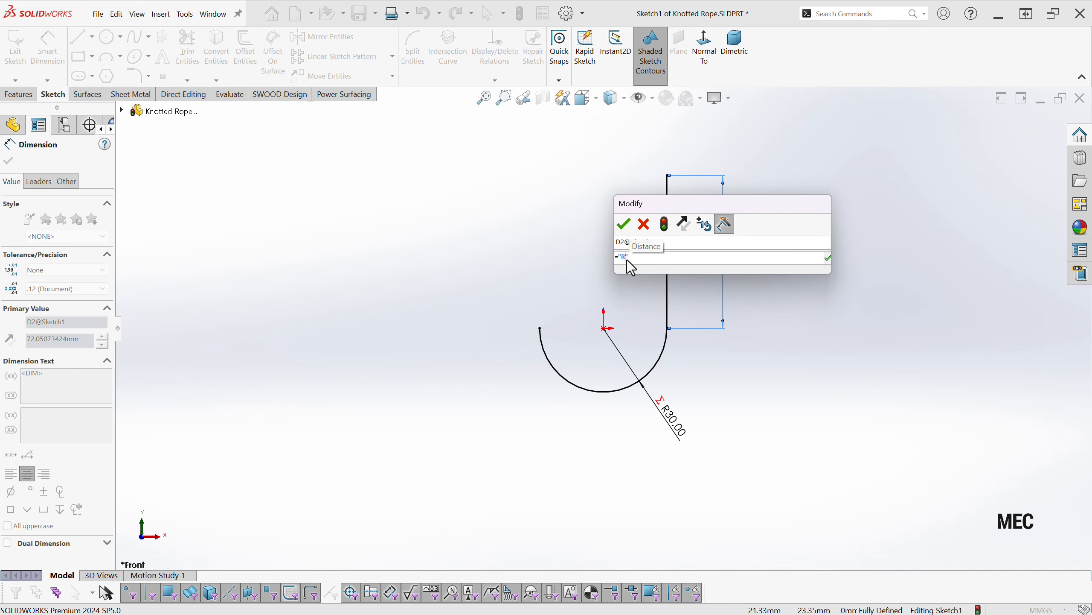
click(624, 224)
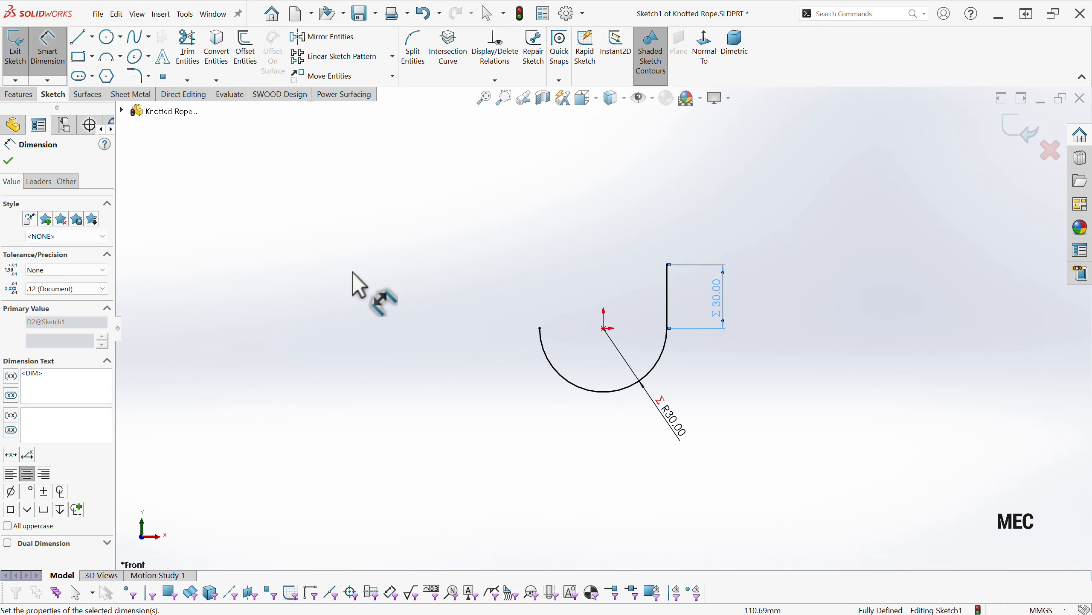
click(8, 161)
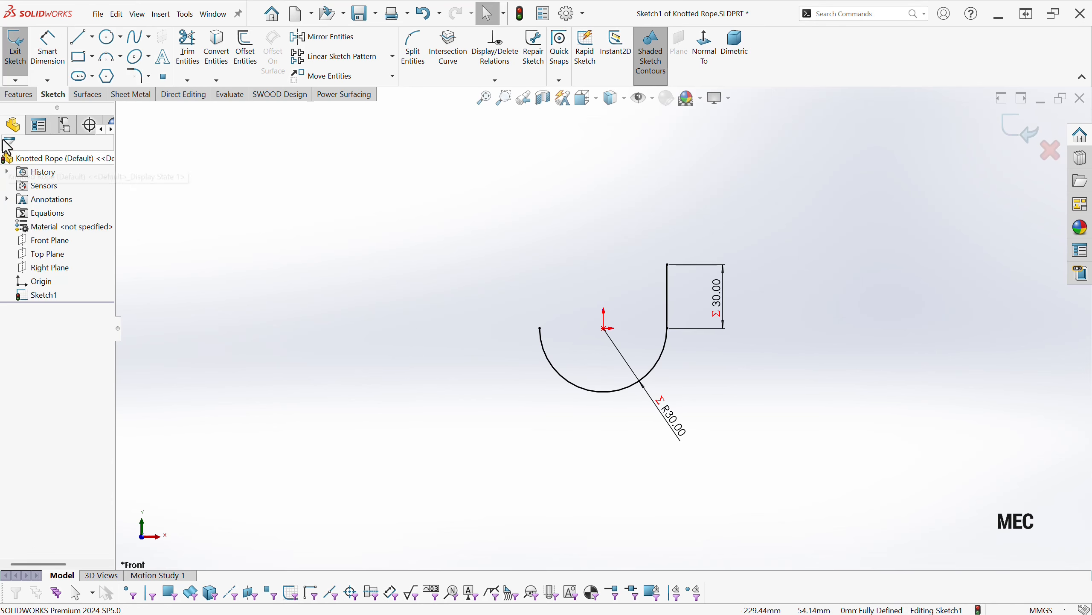
- Sweep a circular profile along the J-shaped sketch, with the diameter set by the equation ="R"
click(18, 95)
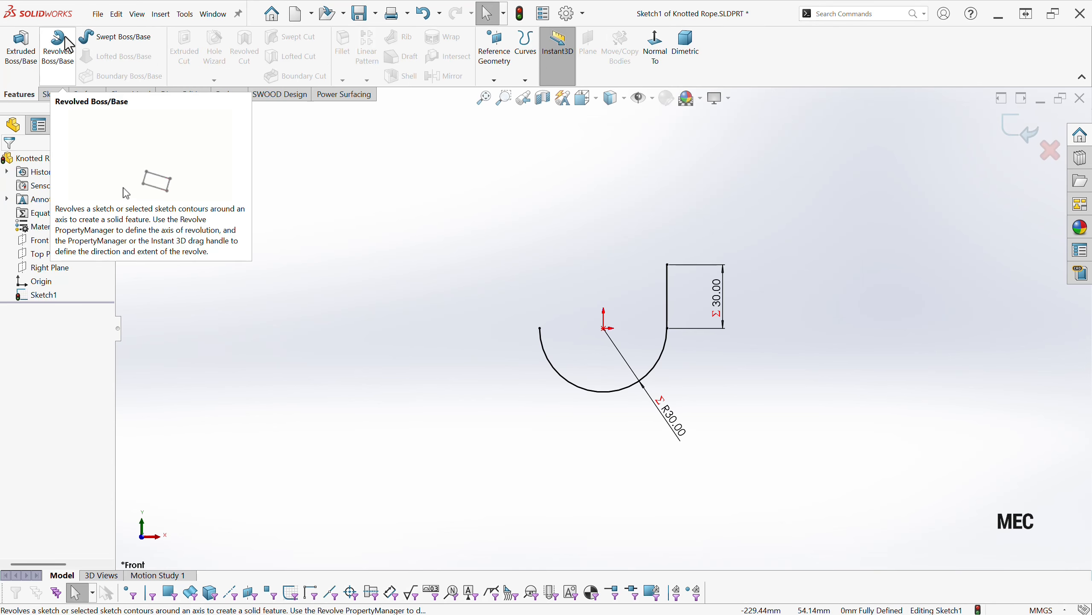
click(109, 39)
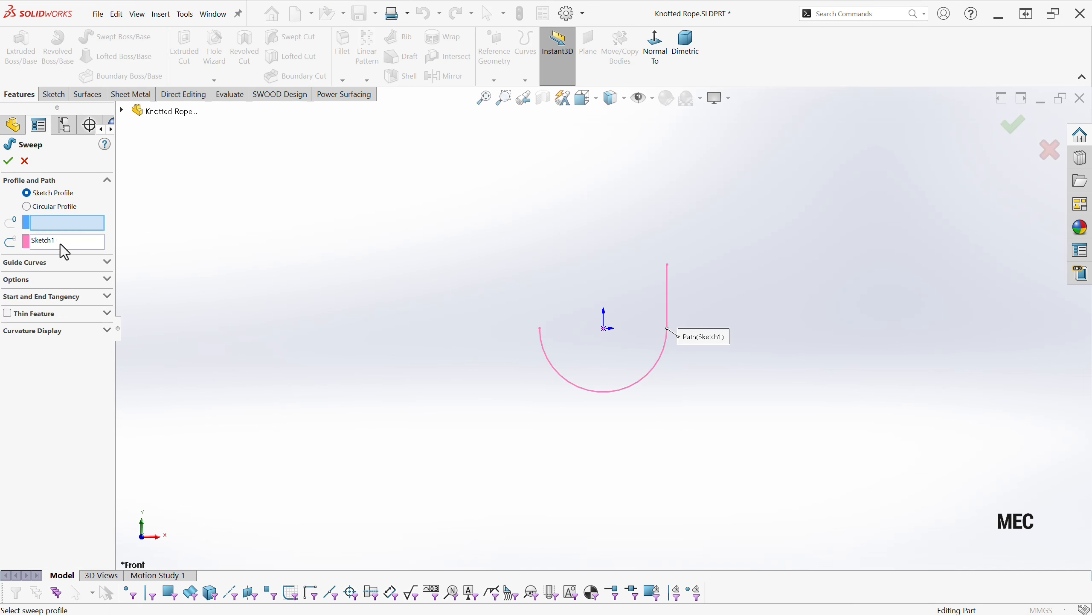
click(54, 208)
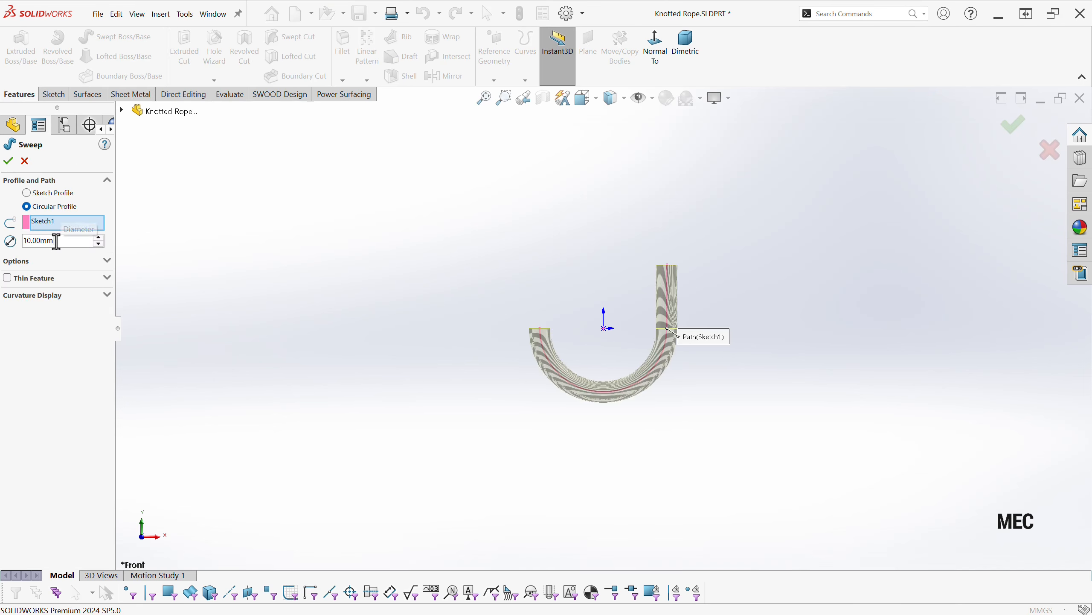
drag(57, 242, 5, 239)
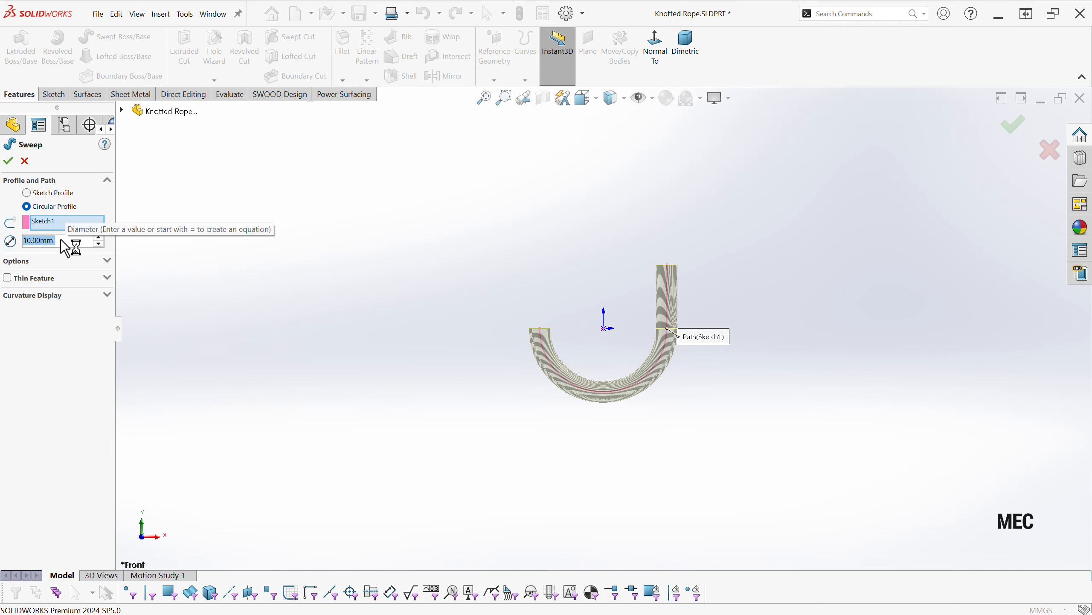
text(=)
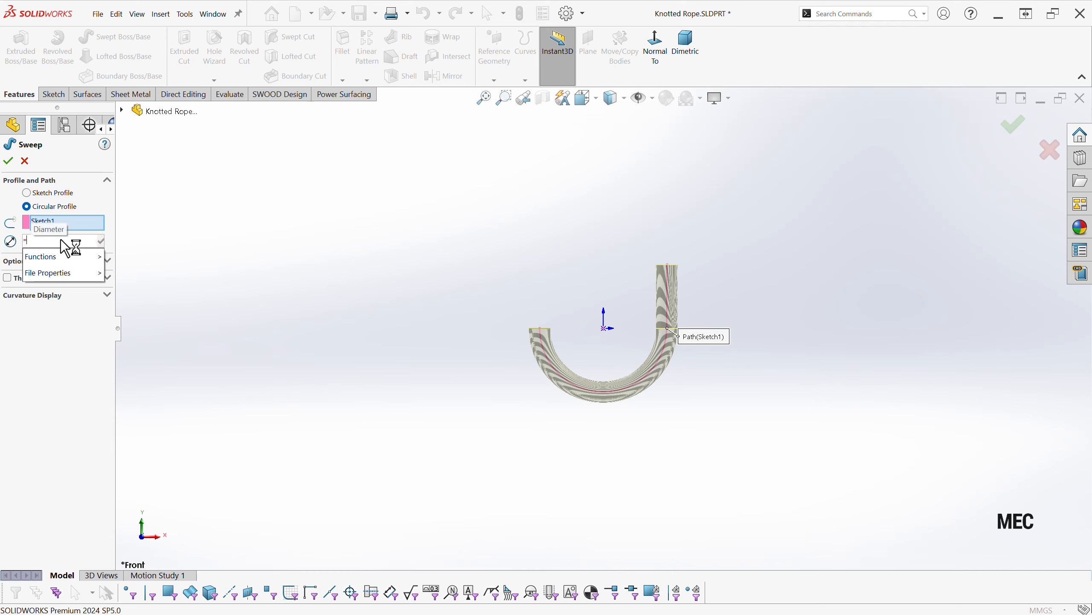
text("R)
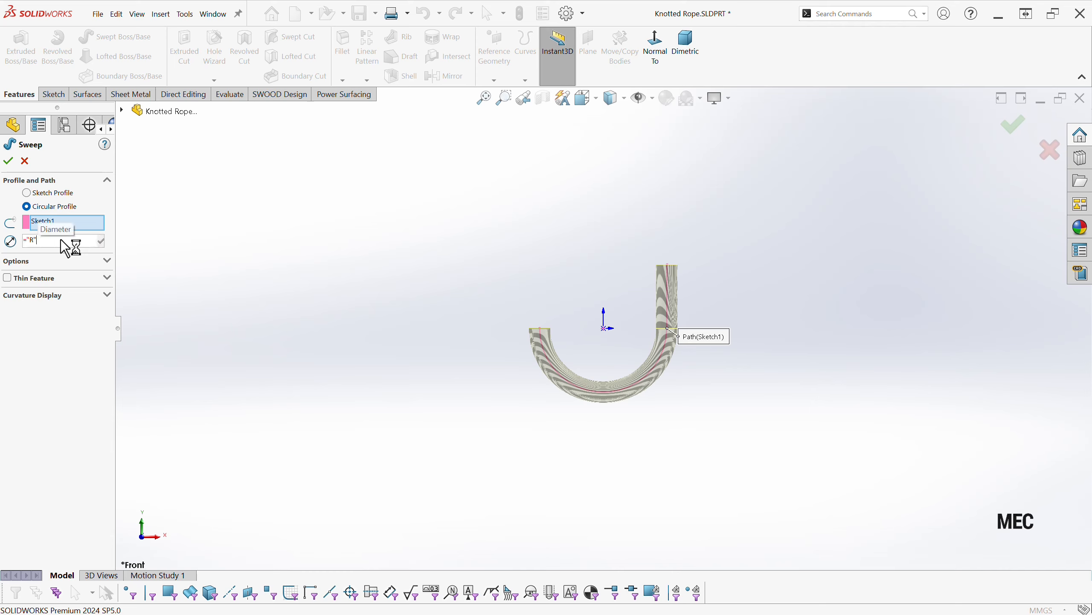
text(")
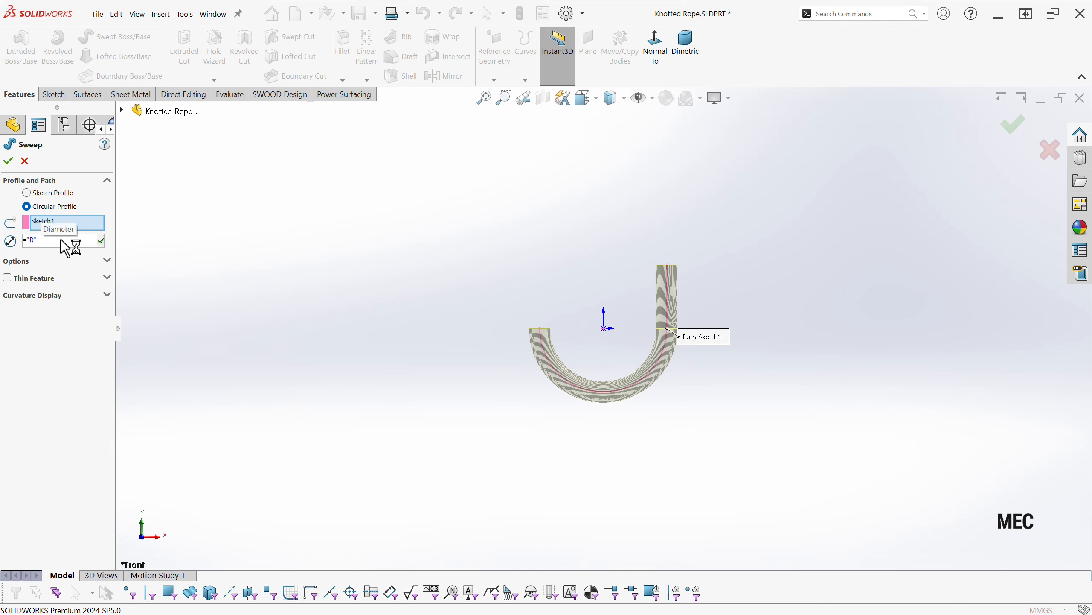
click(8, 160)
click(327, 292)
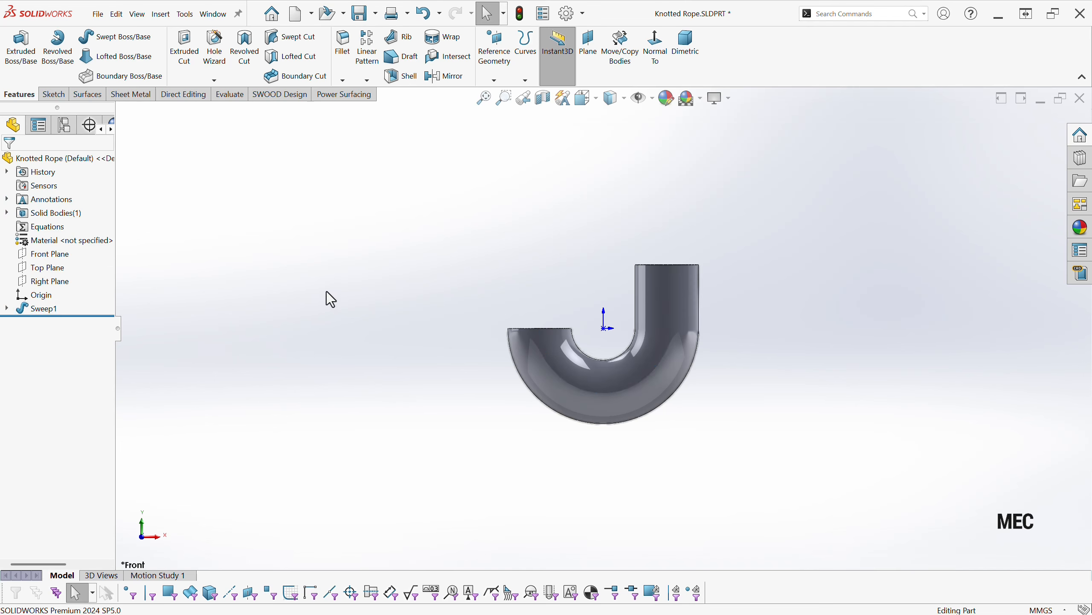
- On the Front Plane, sketch a 90° centerpoint arc about the origin, from the sweep's short-end centre to 30 mm directly above the origin
click(46, 255)
click(55, 243)
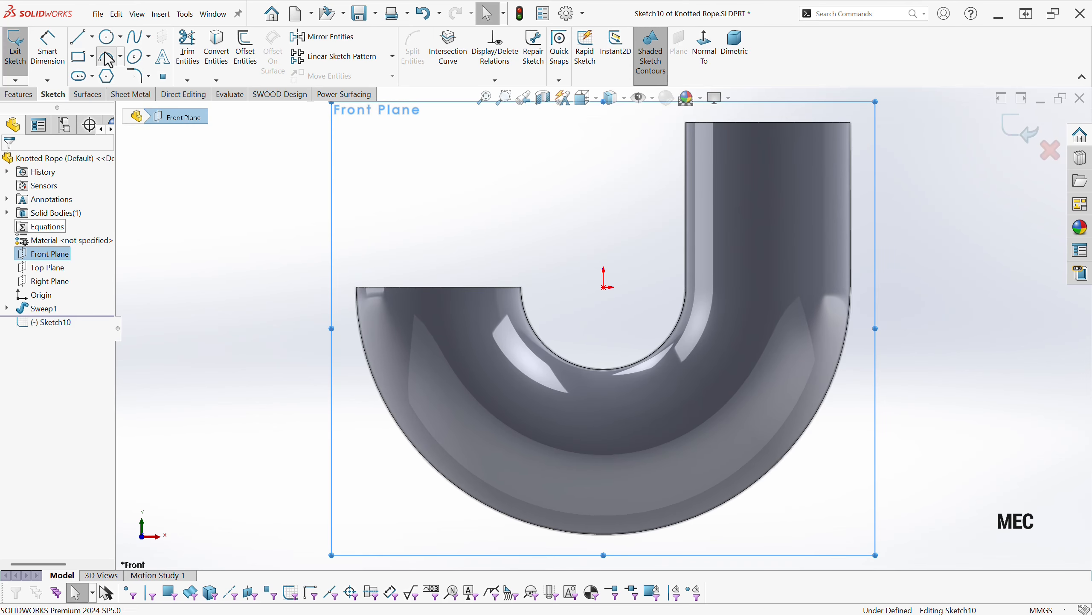
click(107, 58)
click(16, 202)
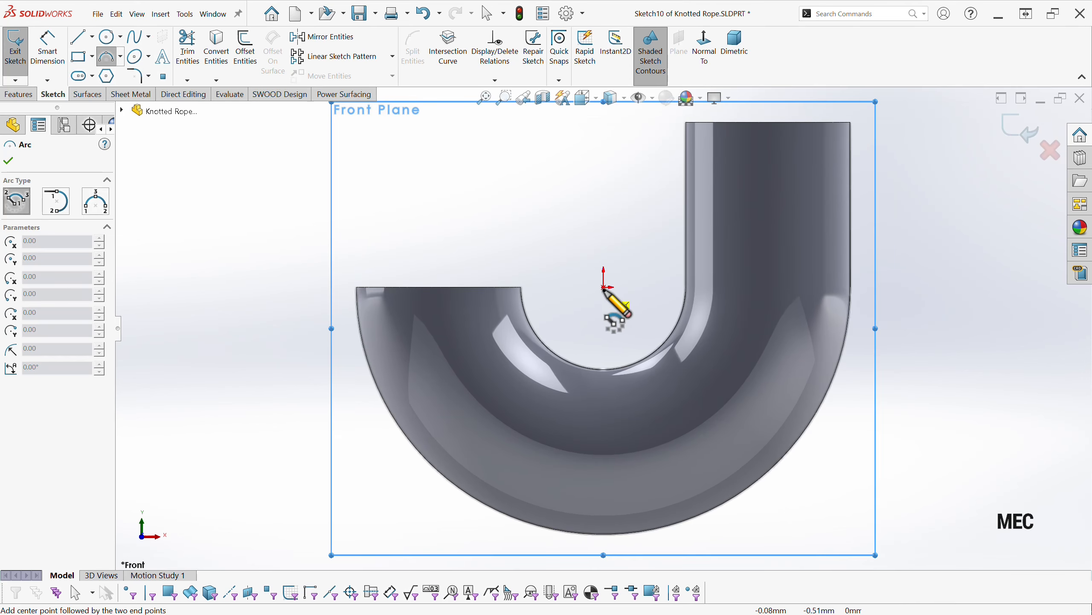
click(604, 286)
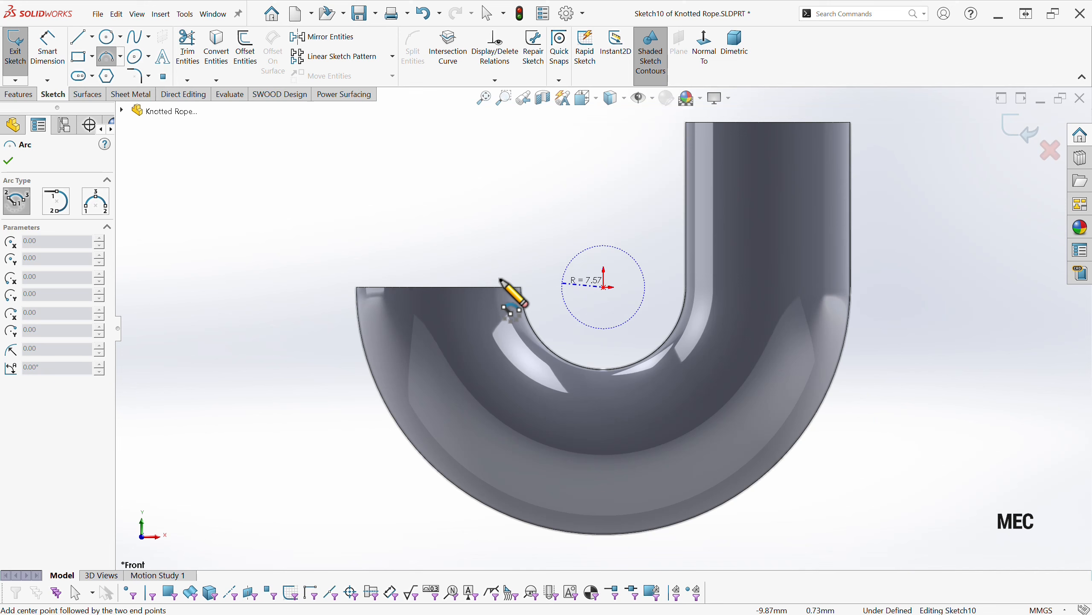
click(439, 287)
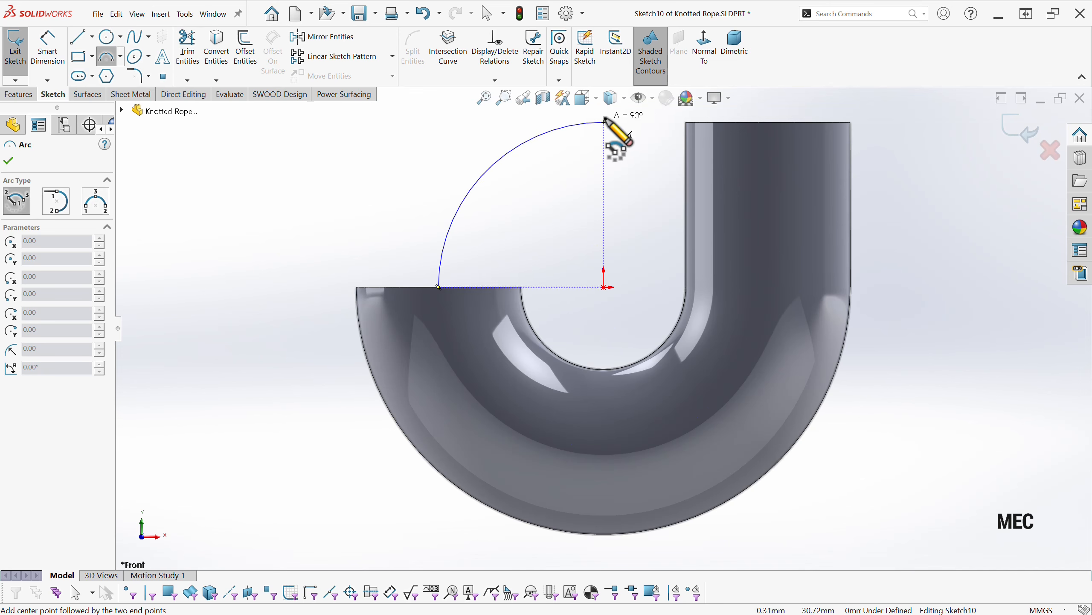
click(603, 123)
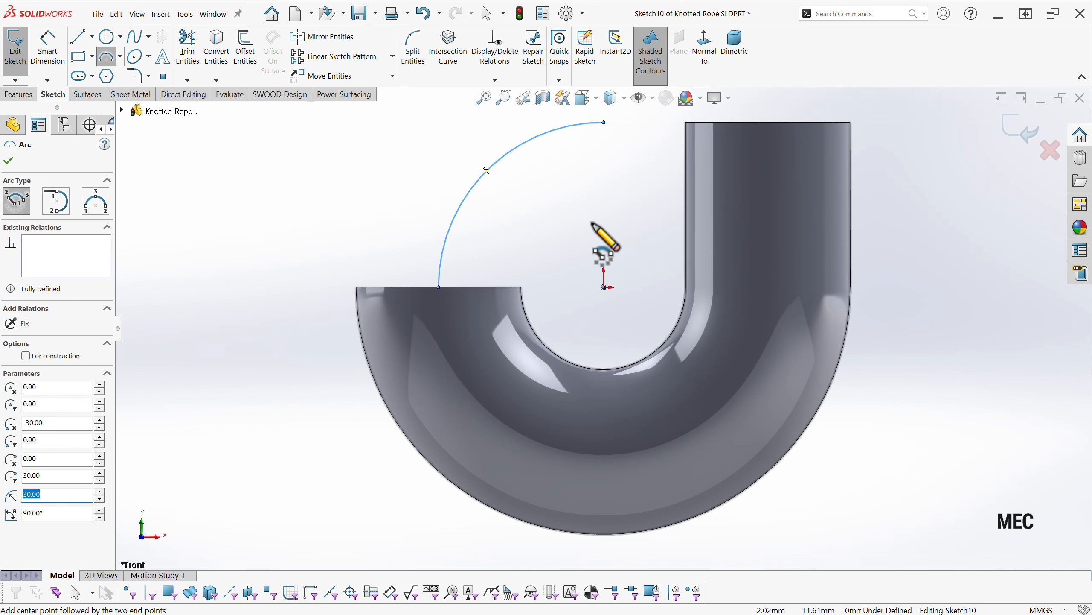
scroll(538, 241, up, 3)
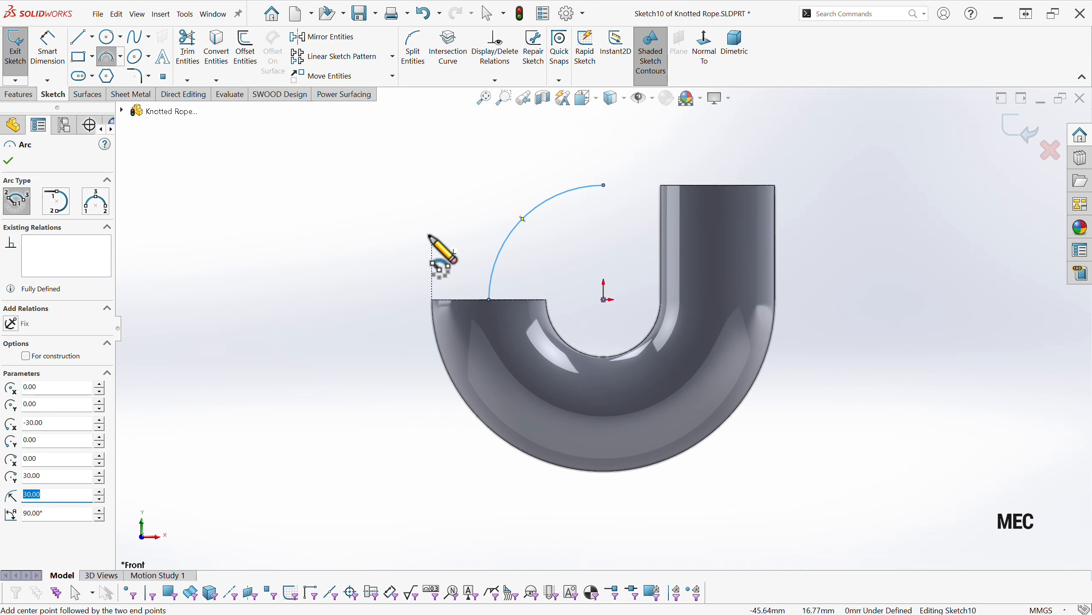
click(8, 161)
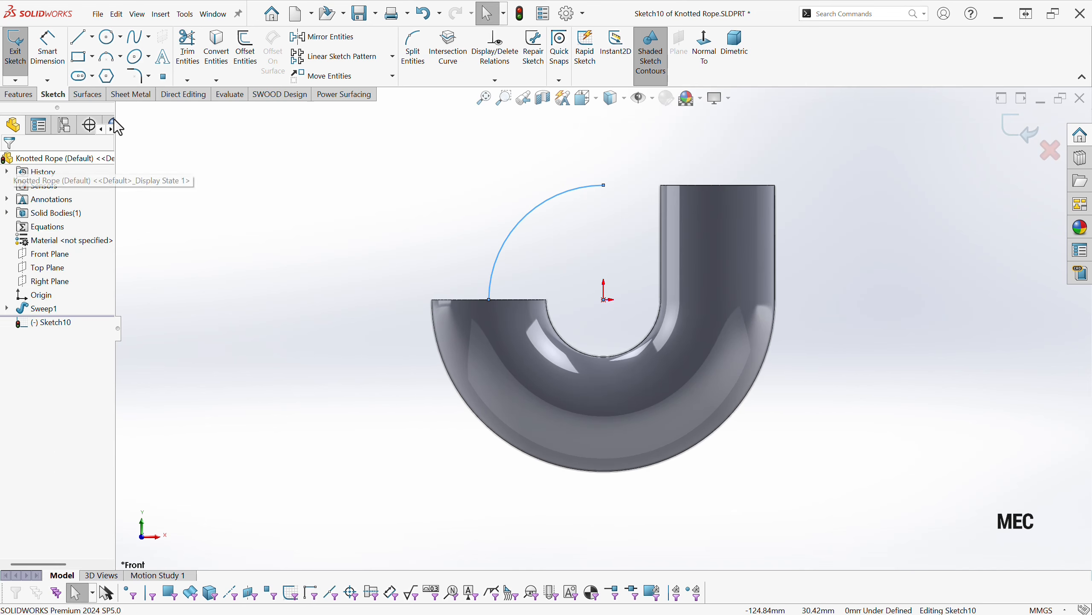
- Sketch a horizontal line about 87 mm long from the quarter arc's upper endpoint across the top of the sweep's straight leg
click(80, 37)
click(604, 185)
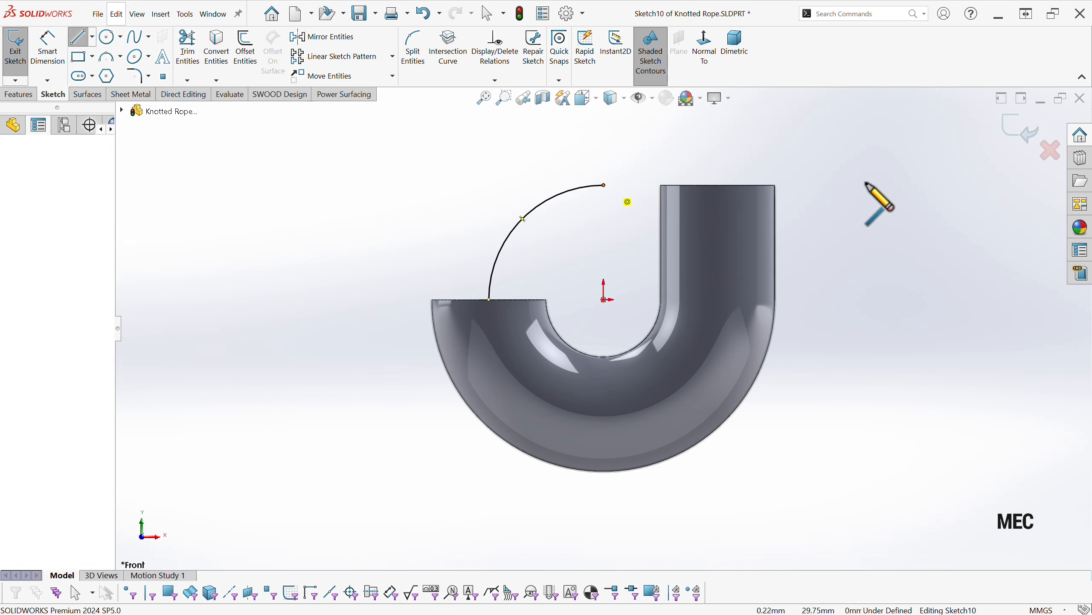
click(937, 185)
key(Escape)
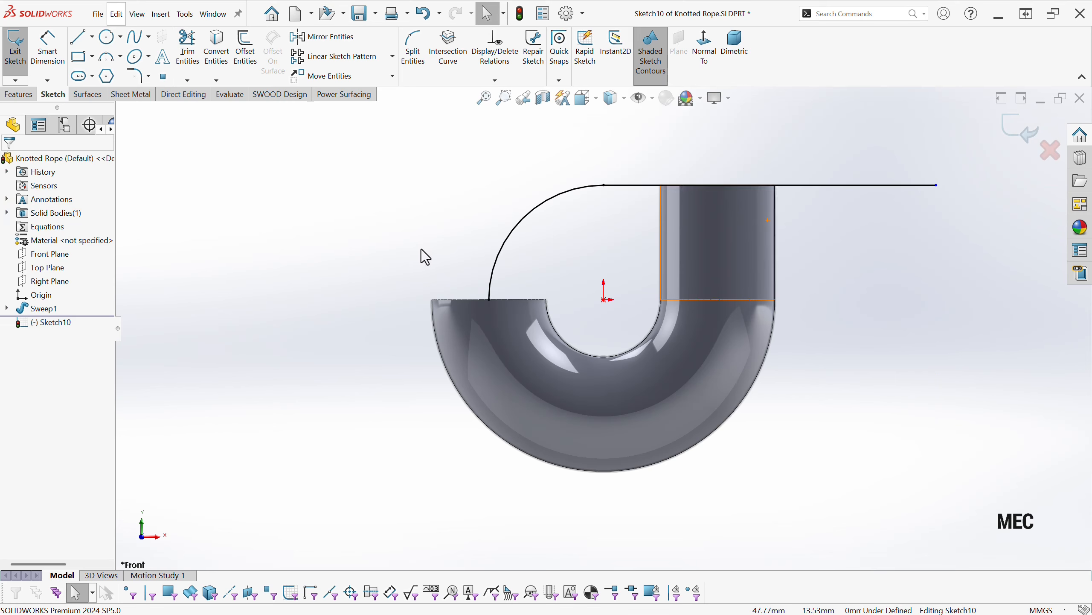
- Dimension the horizontal line's length with the equation ="R"*3 and exit the sketch
right_drag(456, 213, 469, 166)
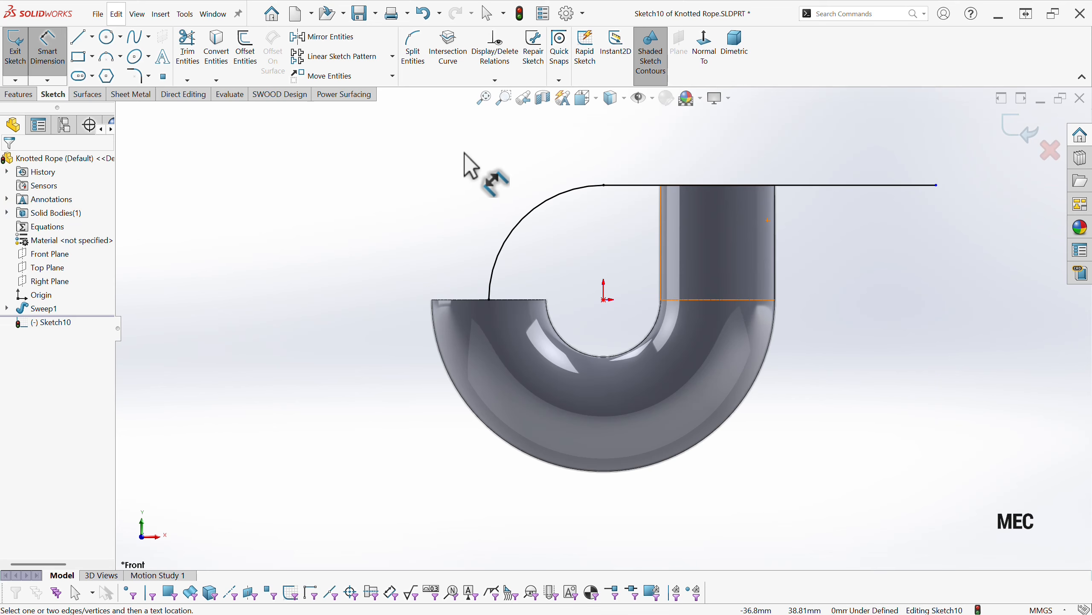
click(857, 186)
click(775, 154)
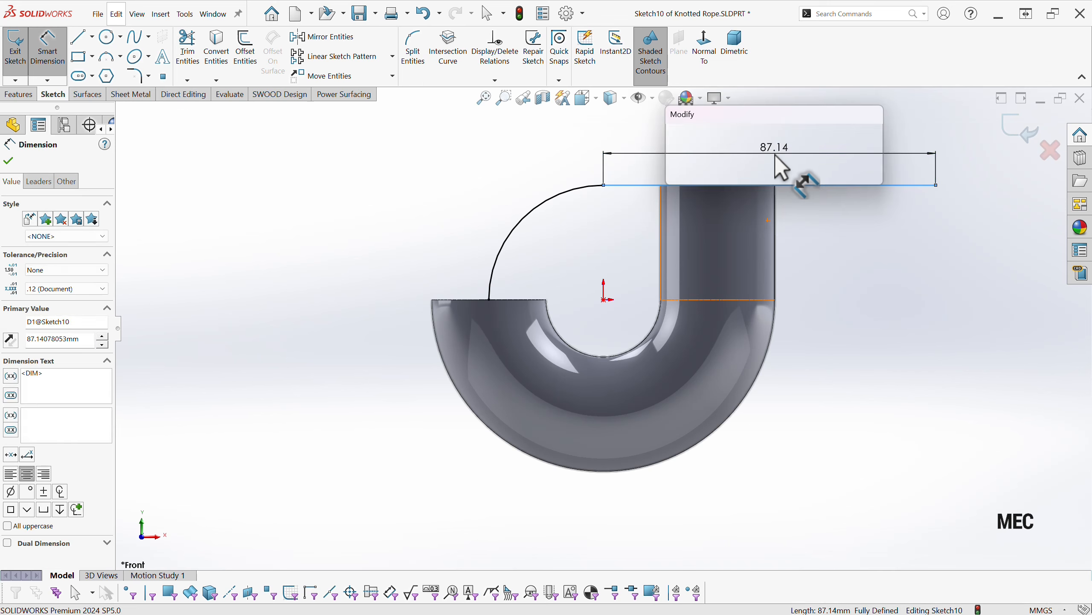
text(=)
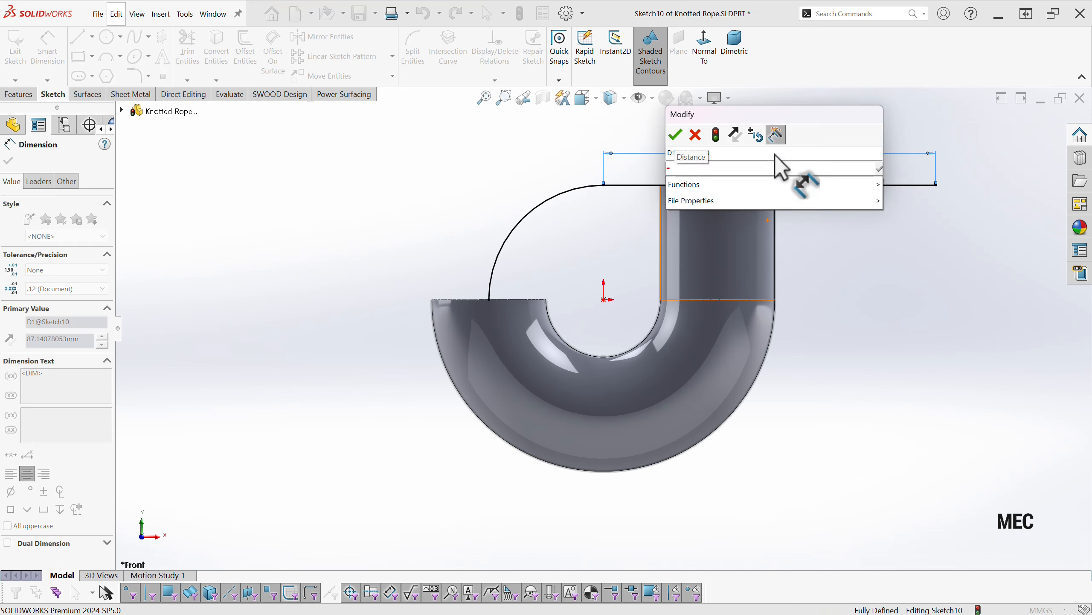
text("R")
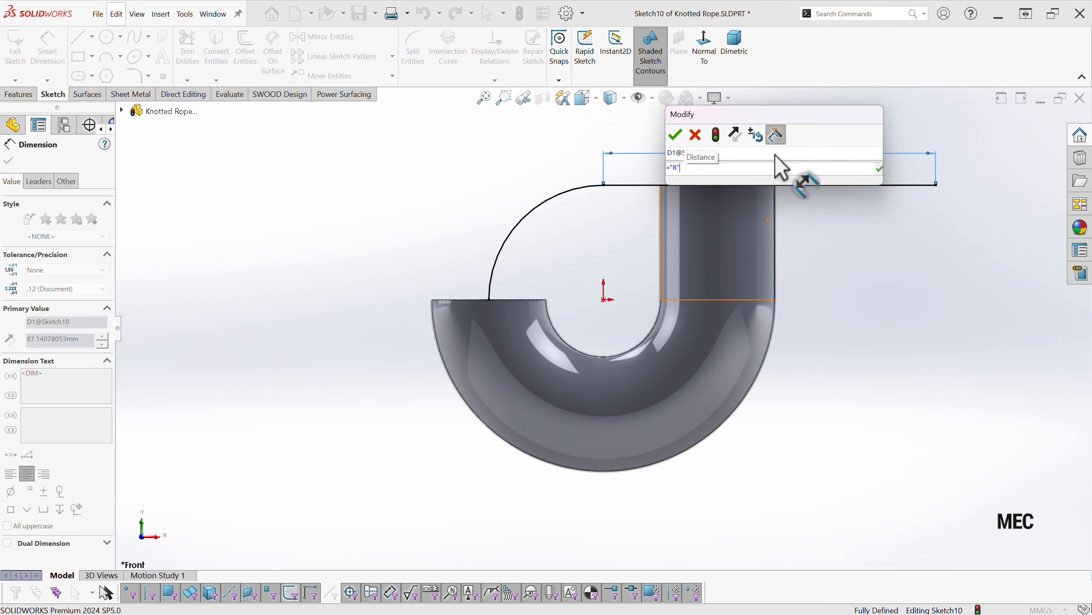
text(*3)
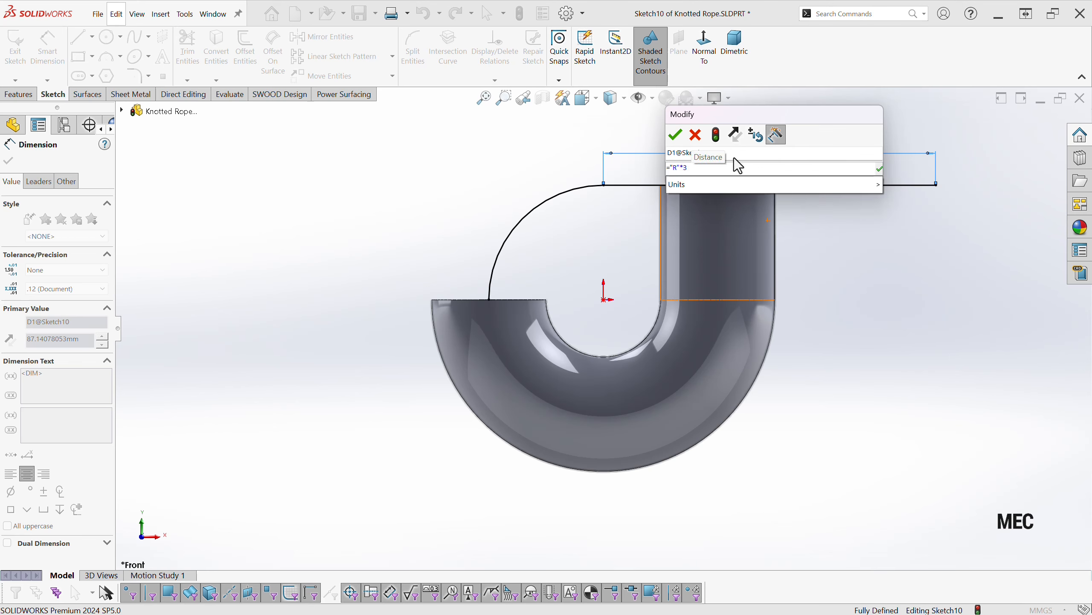
click(674, 137)
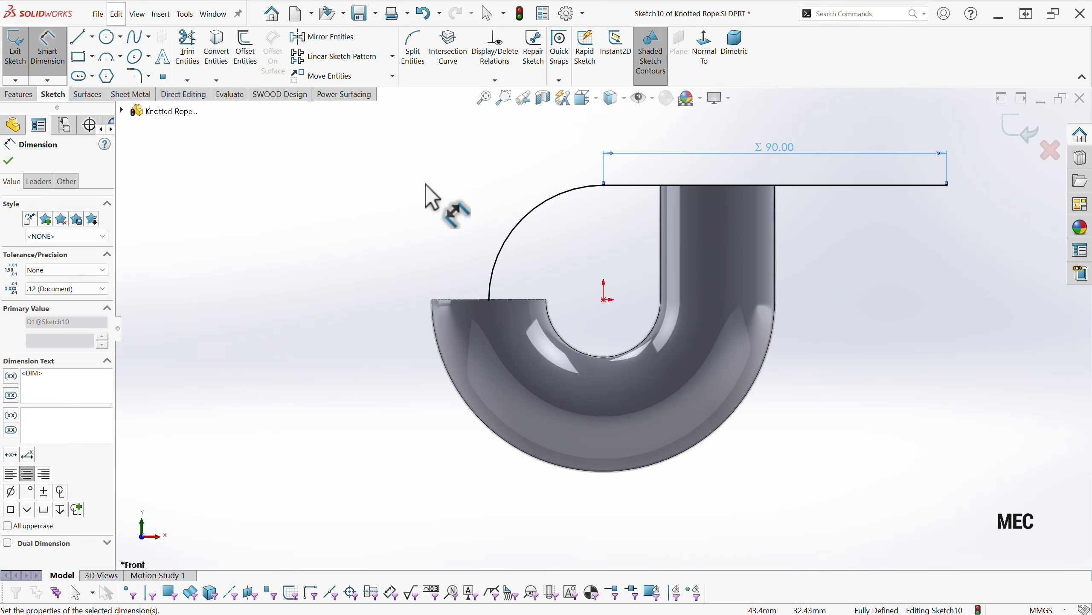
click(1020, 131)
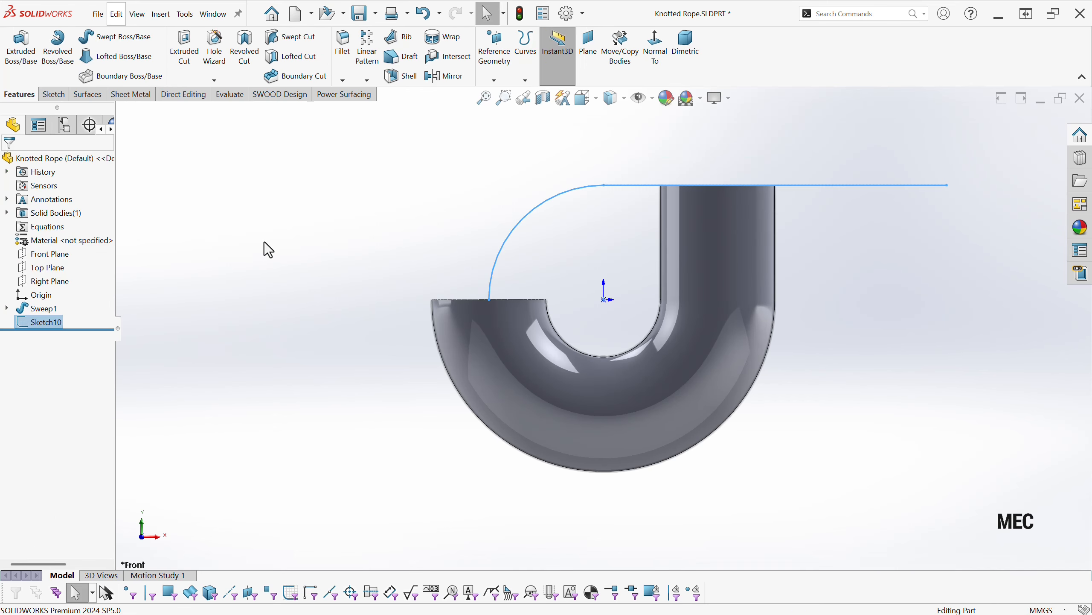
- Edit the J-shaped path sketch of the first sweep and set its vertical line's length to the equation ="R"/2
click(7, 308)
click(55, 321)
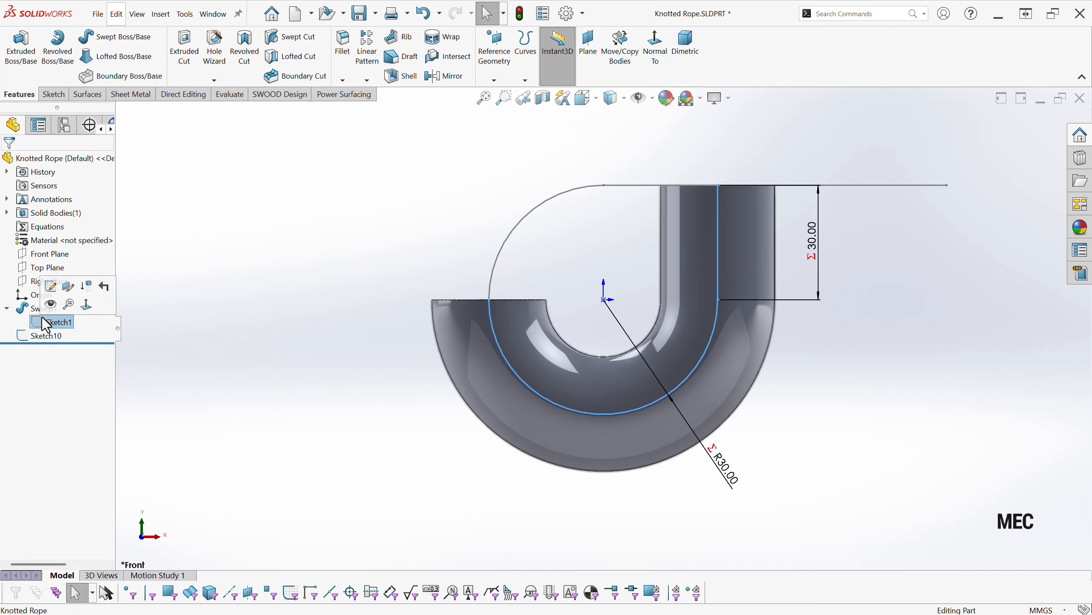
click(58, 283)
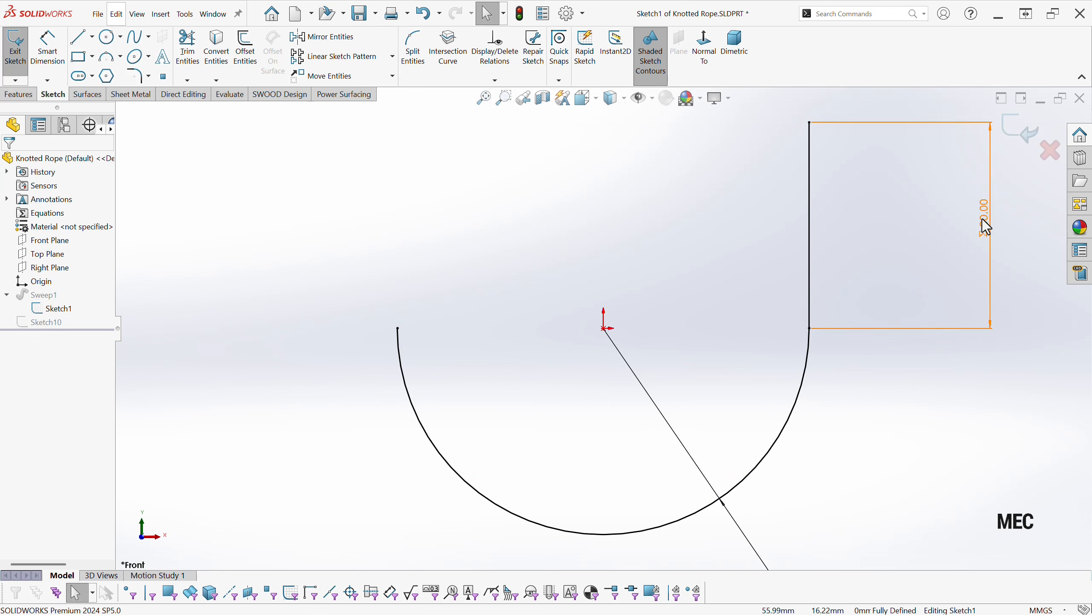
double_click(981, 218)
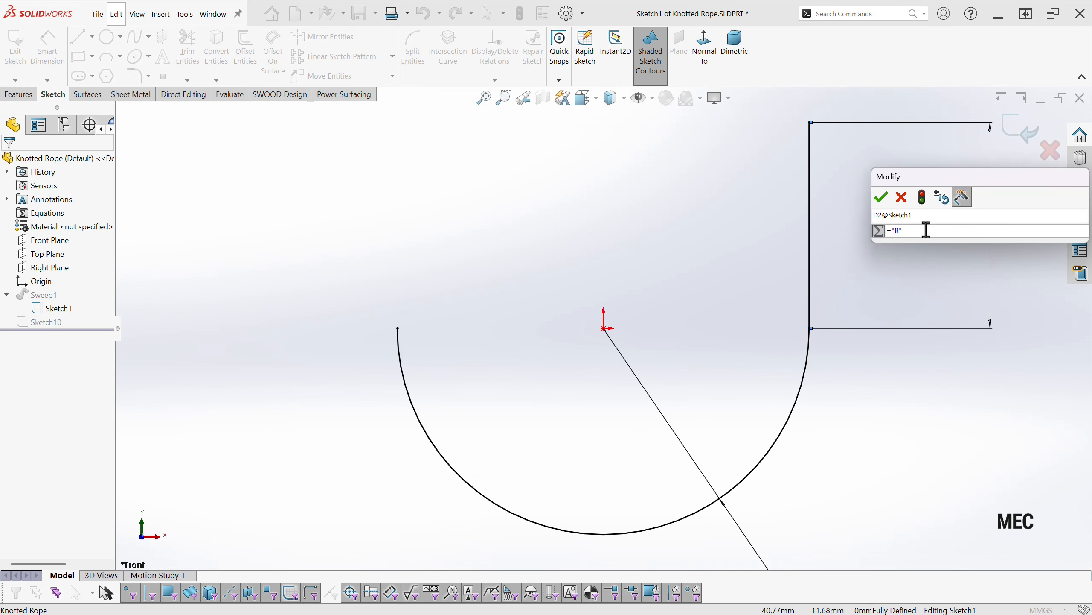
text(/2)
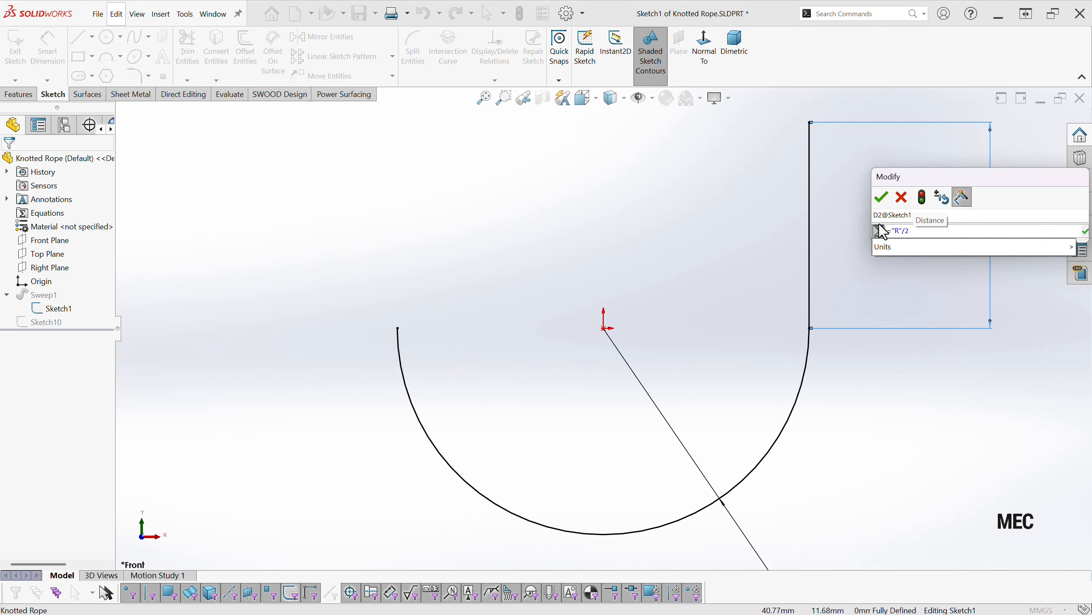
click(881, 197)
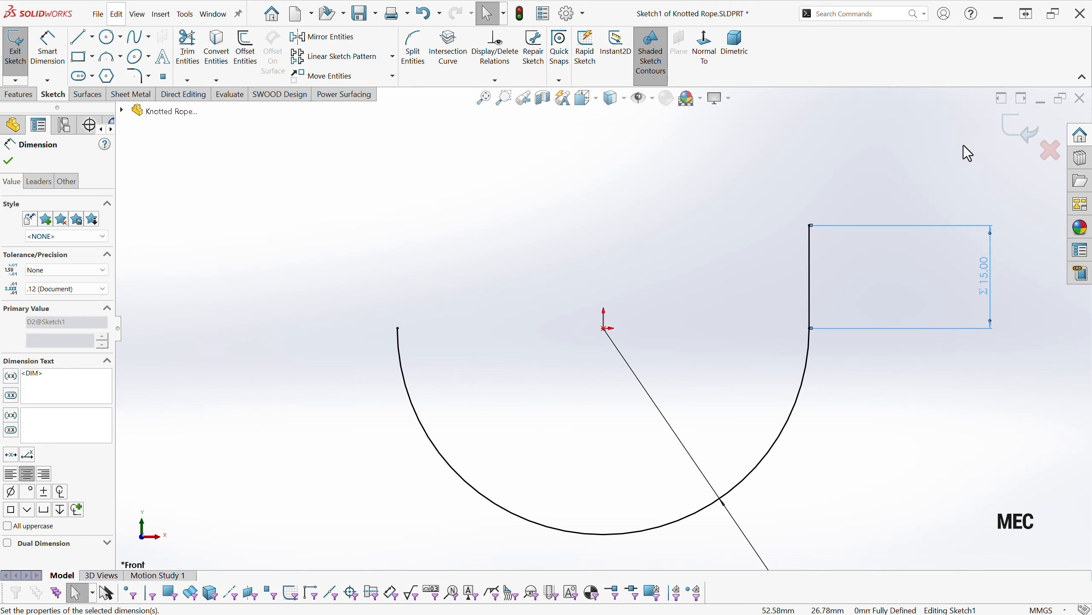
click(1015, 127)
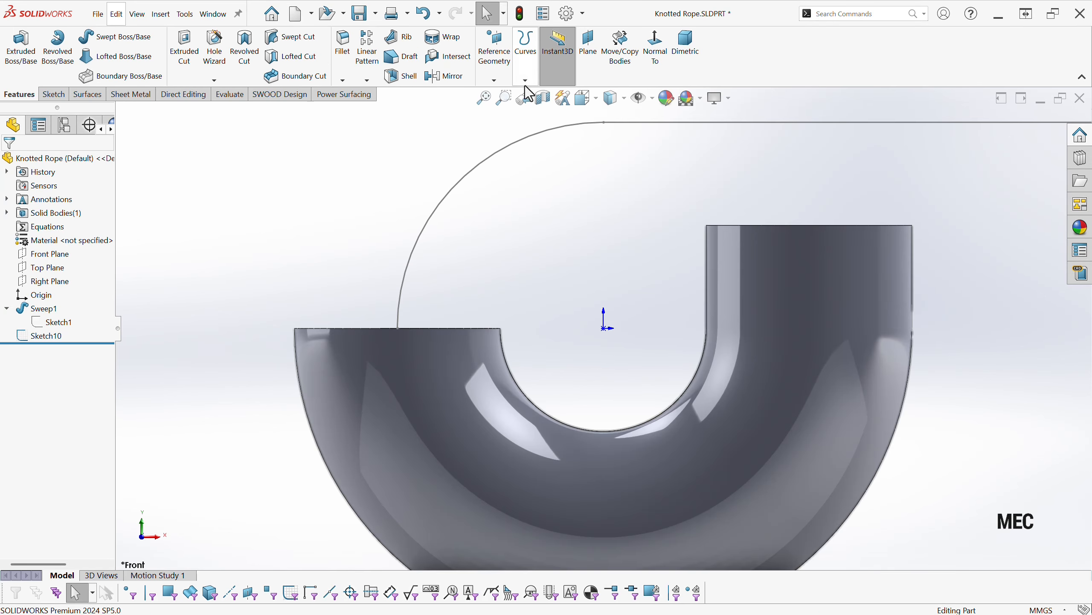
- Sweep a circular profile along the arc-and-line sketch with Merge result off and the diameter set by the equation ="R"
click(485, 99)
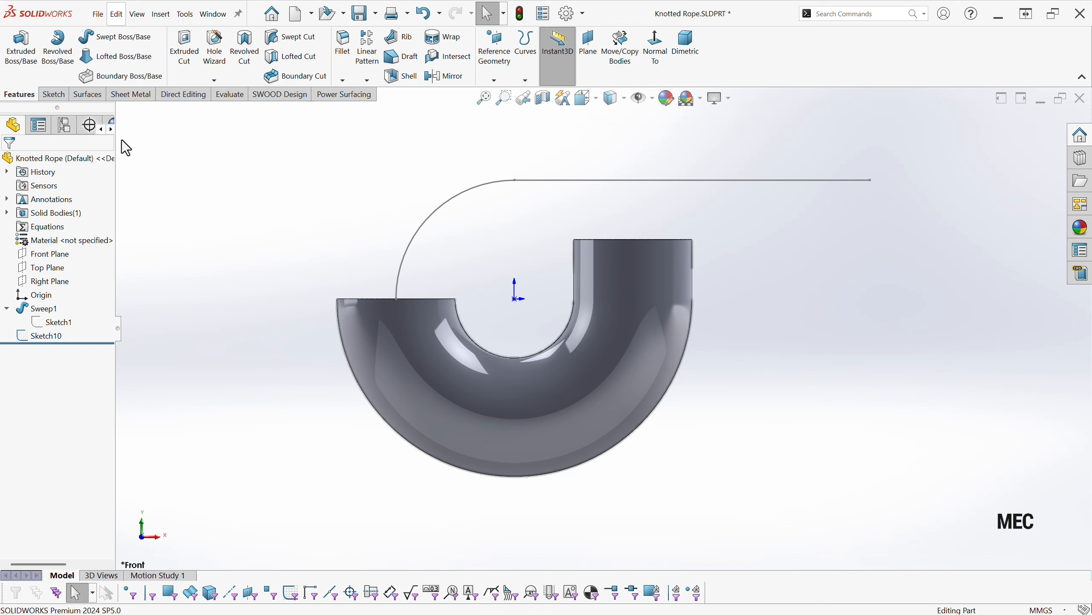
click(112, 37)
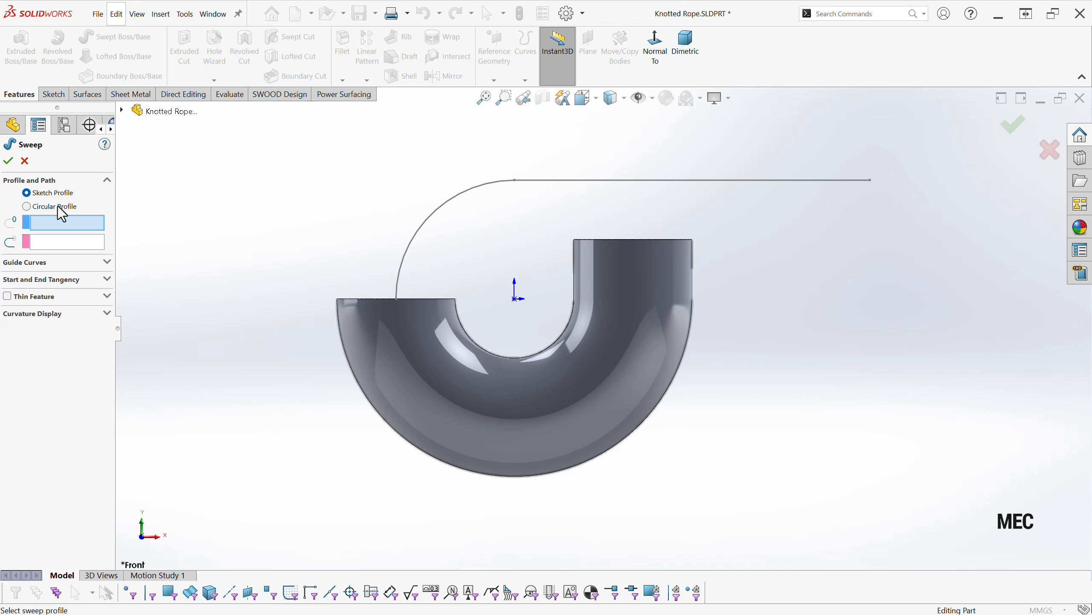
click(27, 206)
click(447, 200)
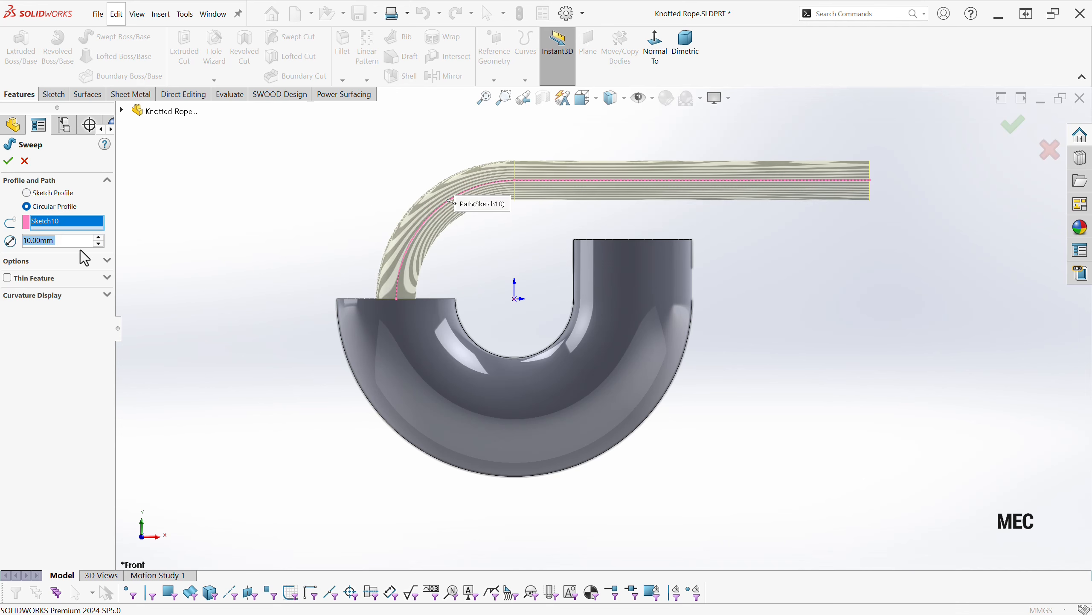
click(52, 263)
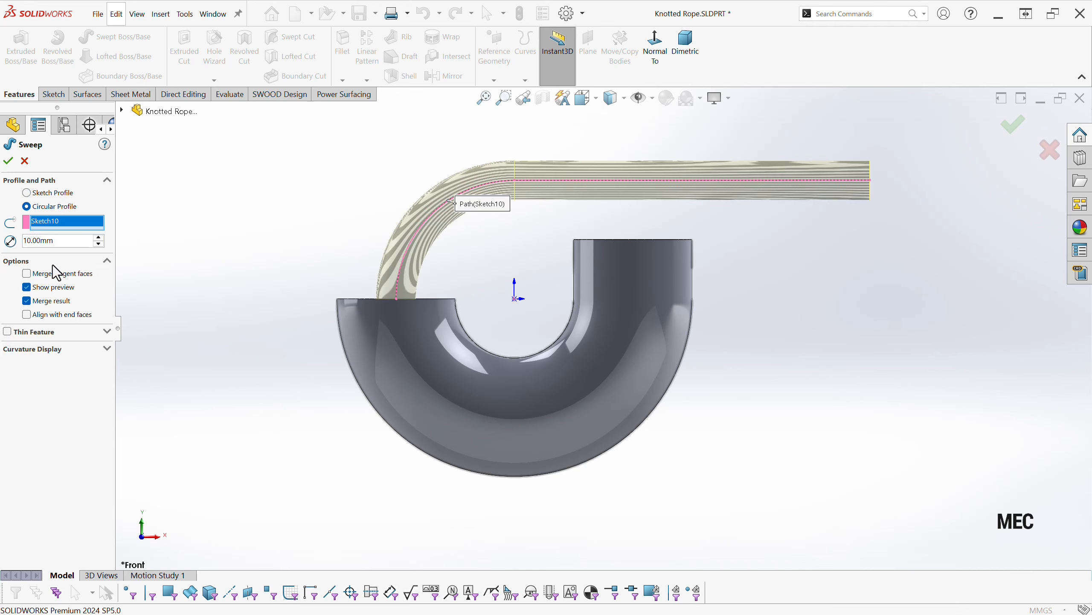
click(49, 296)
click(62, 241)
double_click(62, 242)
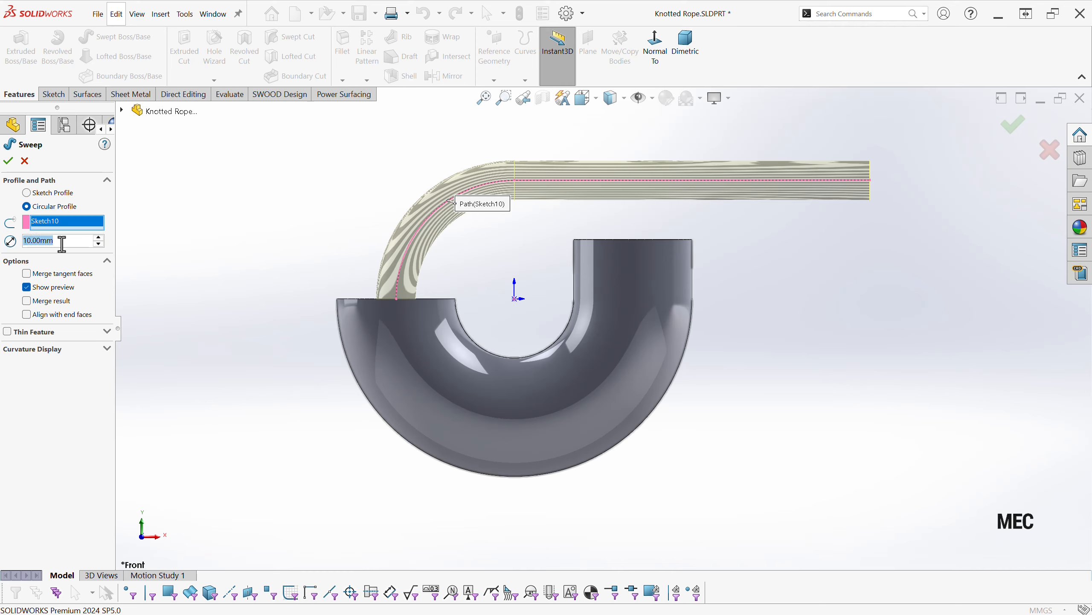
text(=)
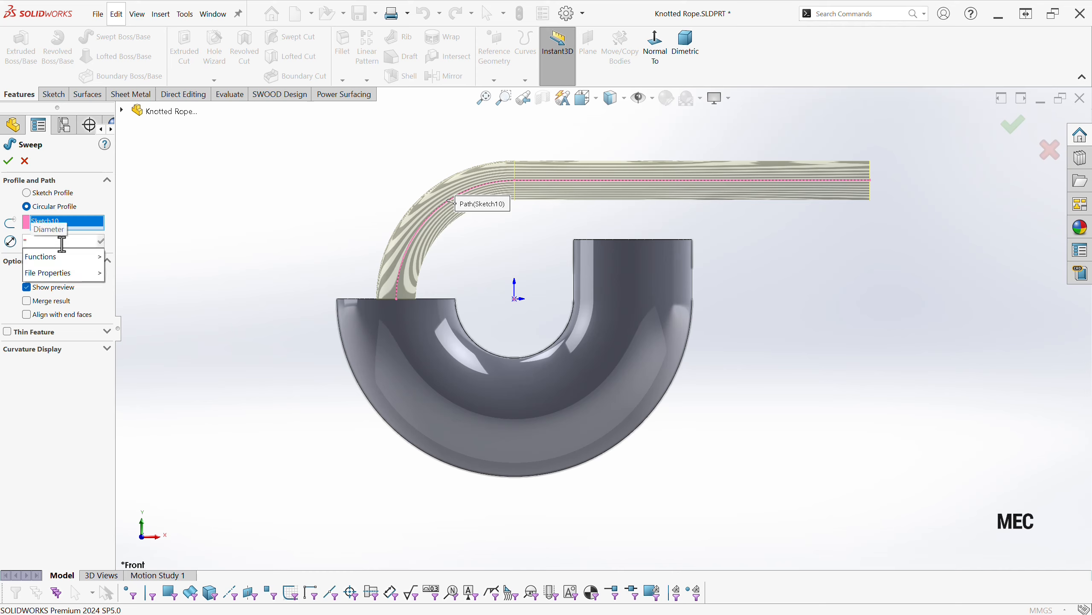
text("R)
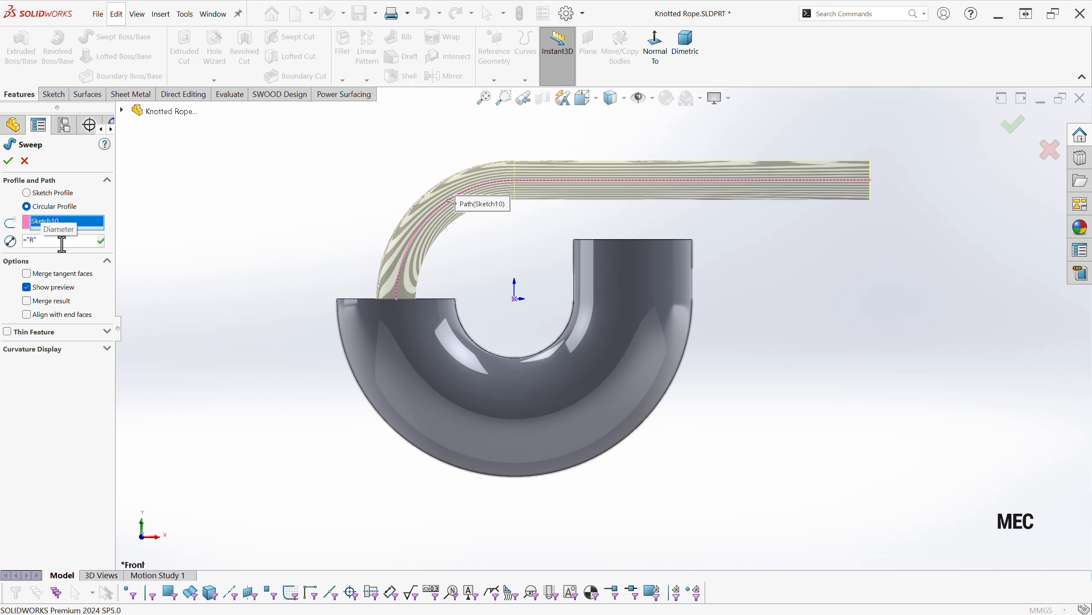
text(")
click(8, 160)
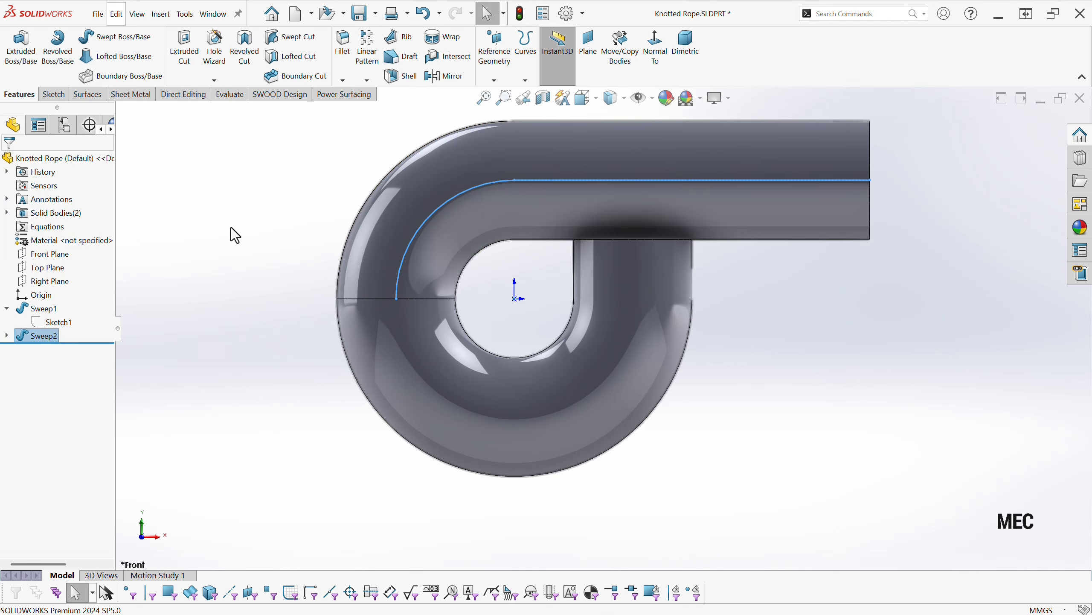
click(231, 228)
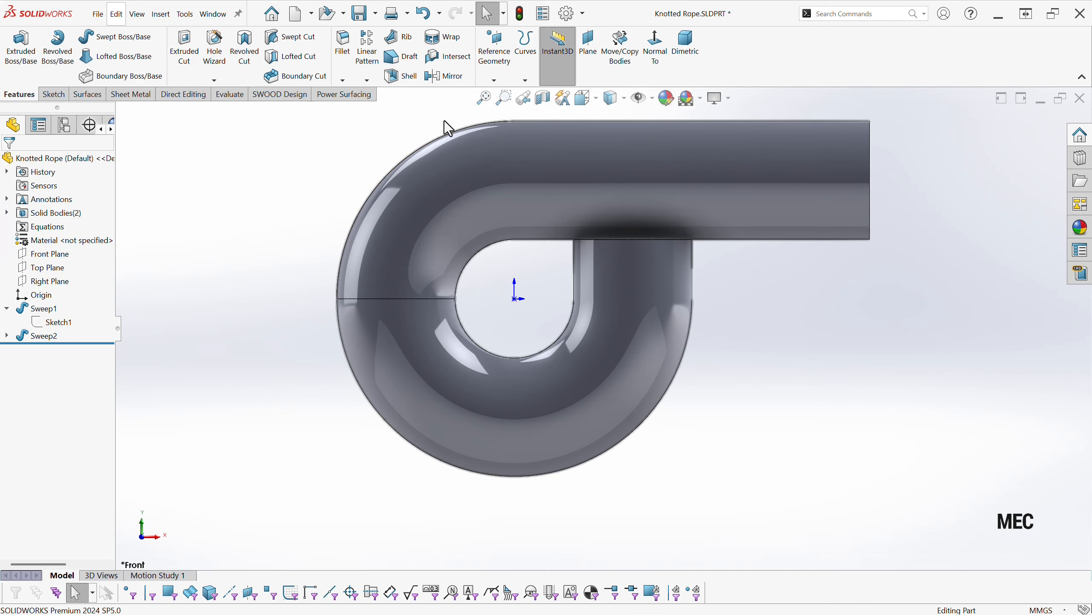
- Create an arc-centre reference point on the circular edge where the two swept bodies meet
click(496, 84)
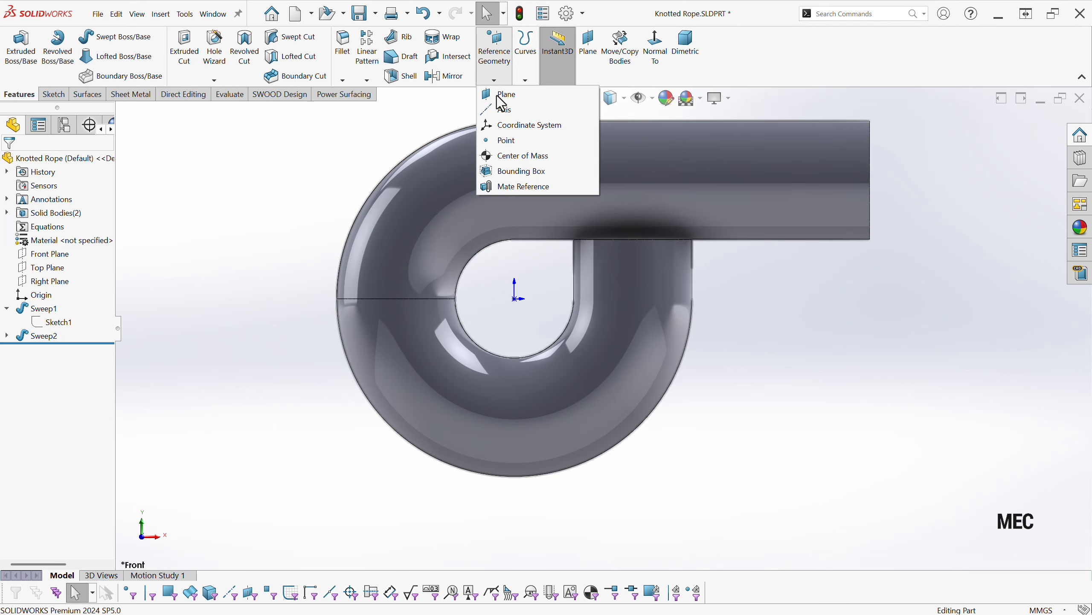
click(501, 142)
middle_drag(281, 283, 385, 324)
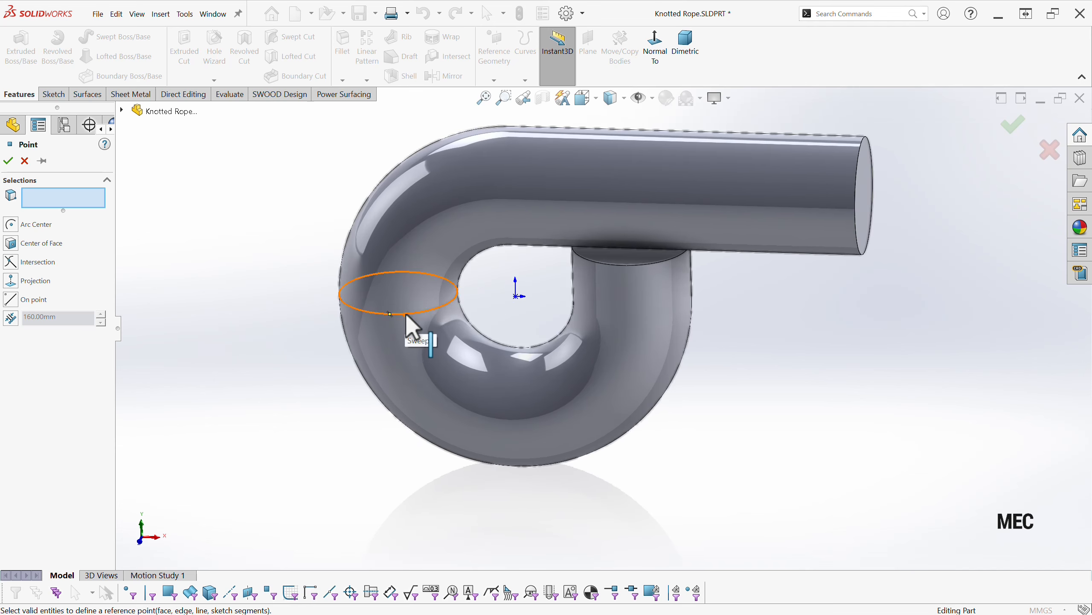
click(404, 314)
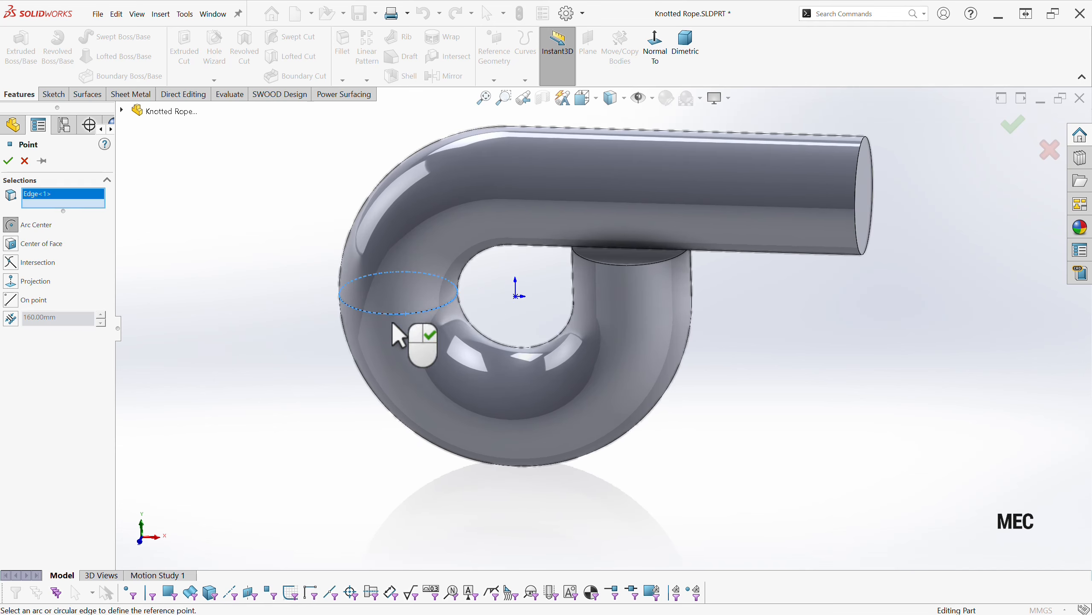
click(8, 160)
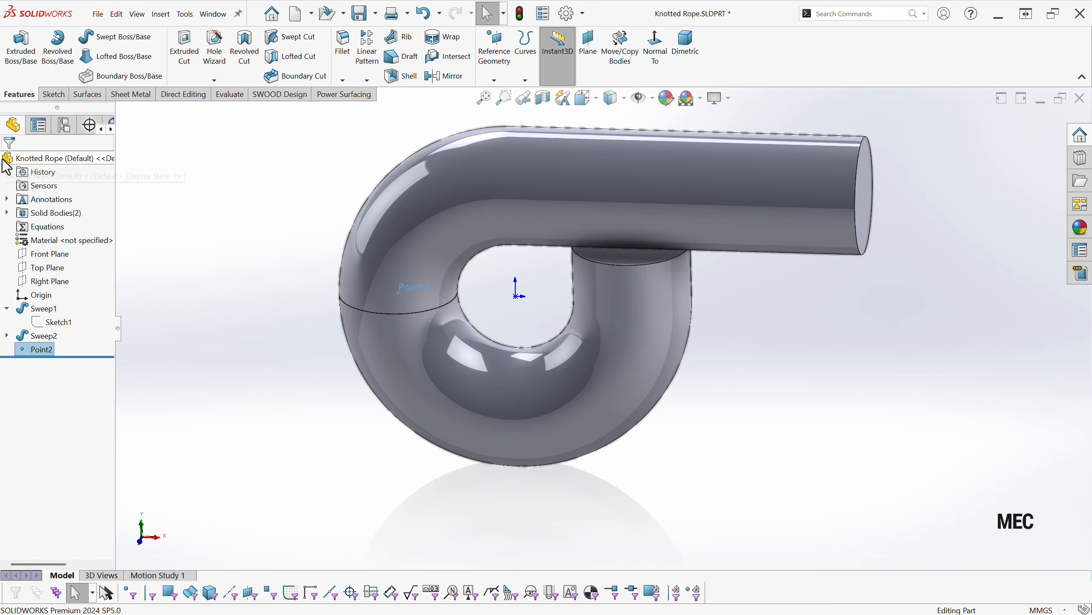
- Create a reference point at the centre of the circular end edge of the first sweep's straight leg
click(633, 262)
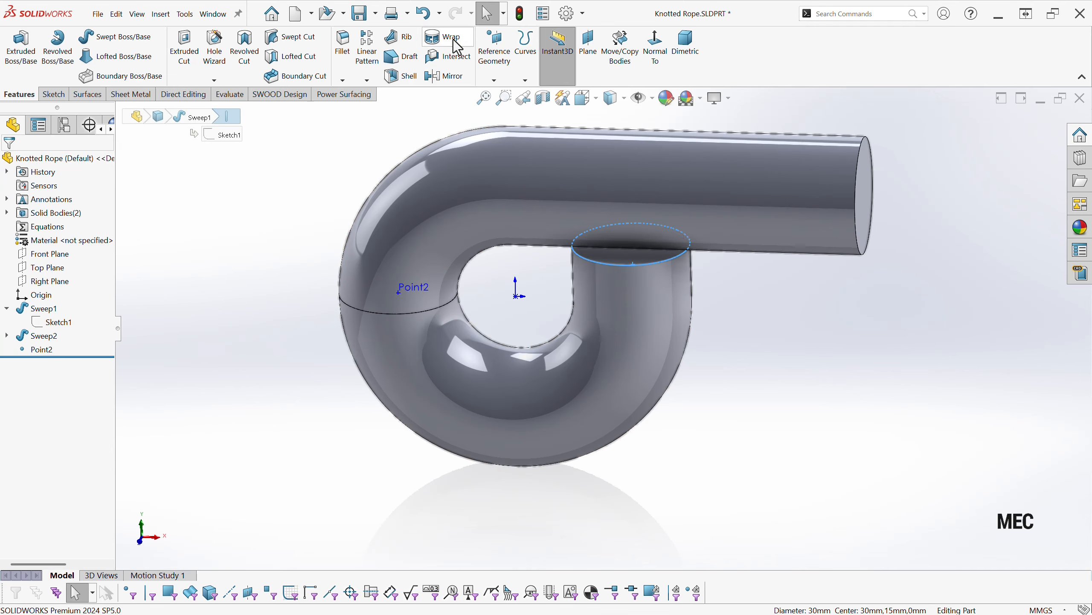
click(494, 81)
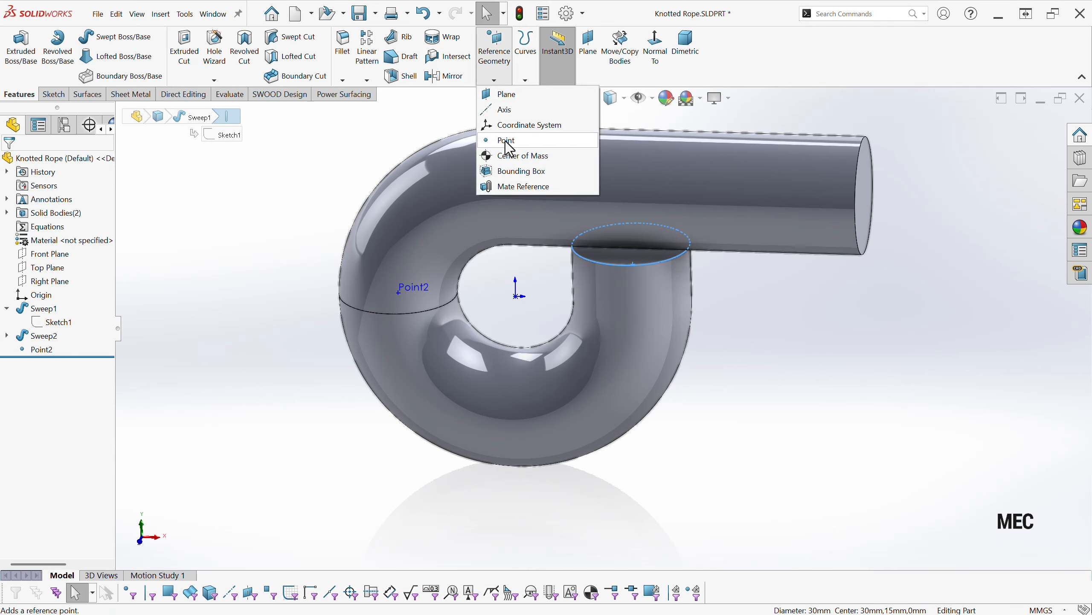
click(506, 140)
click(9, 163)
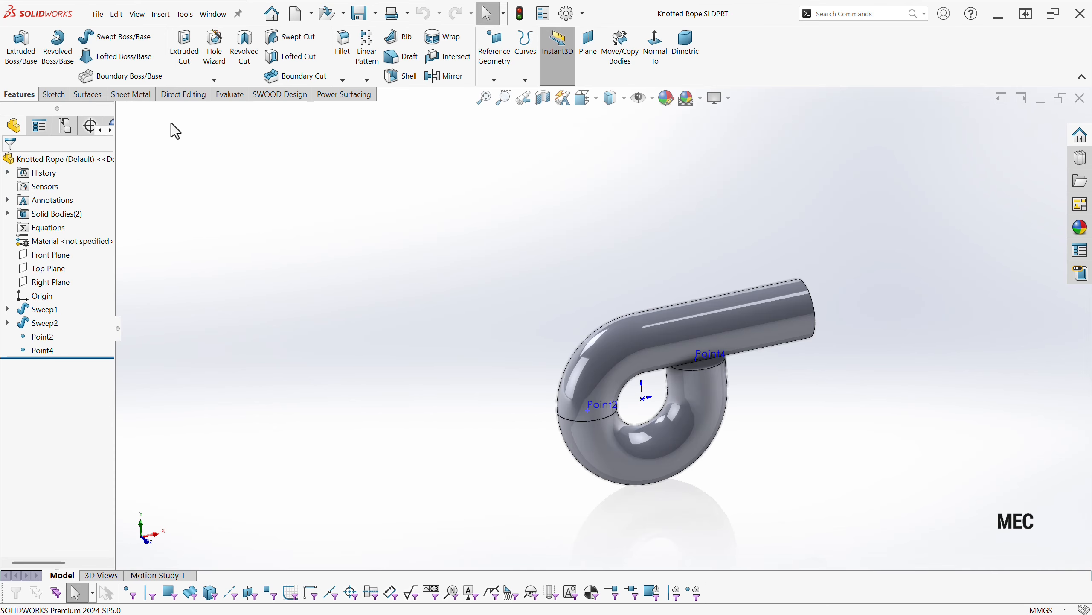
- Rotate the second swept body 30° around Y about the reference point at the joint, using Move/Copy Bodies without copying
click(186, 96)
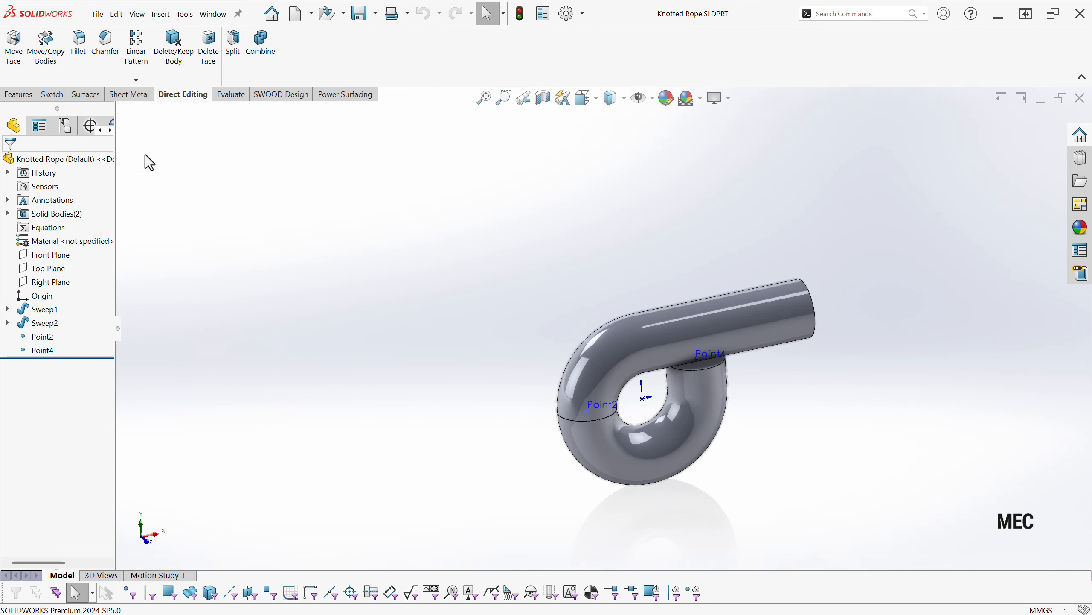
click(46, 45)
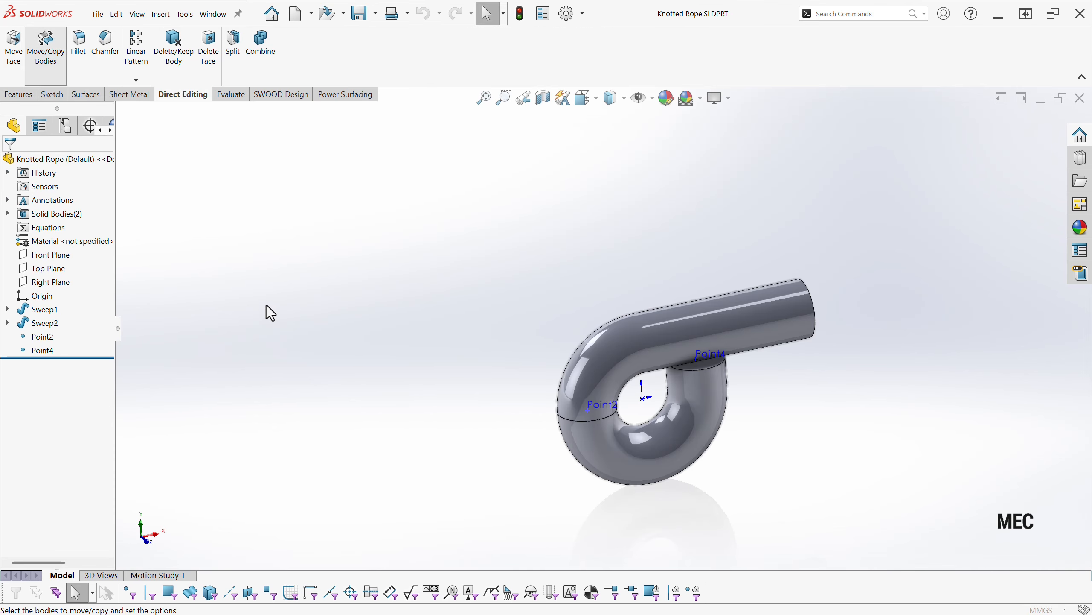
click(622, 354)
click(65, 272)
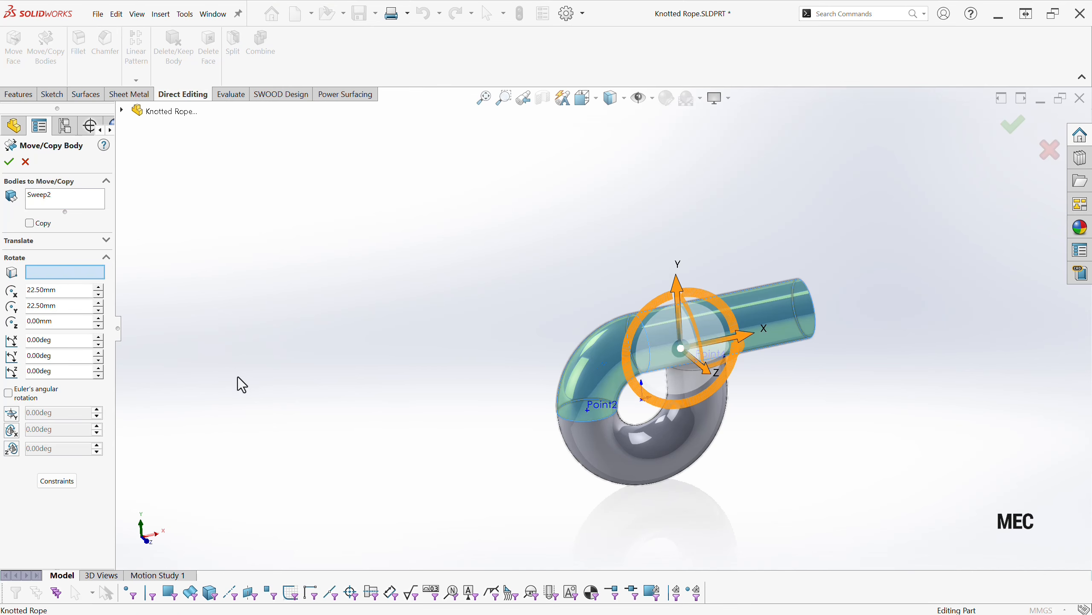
click(589, 410)
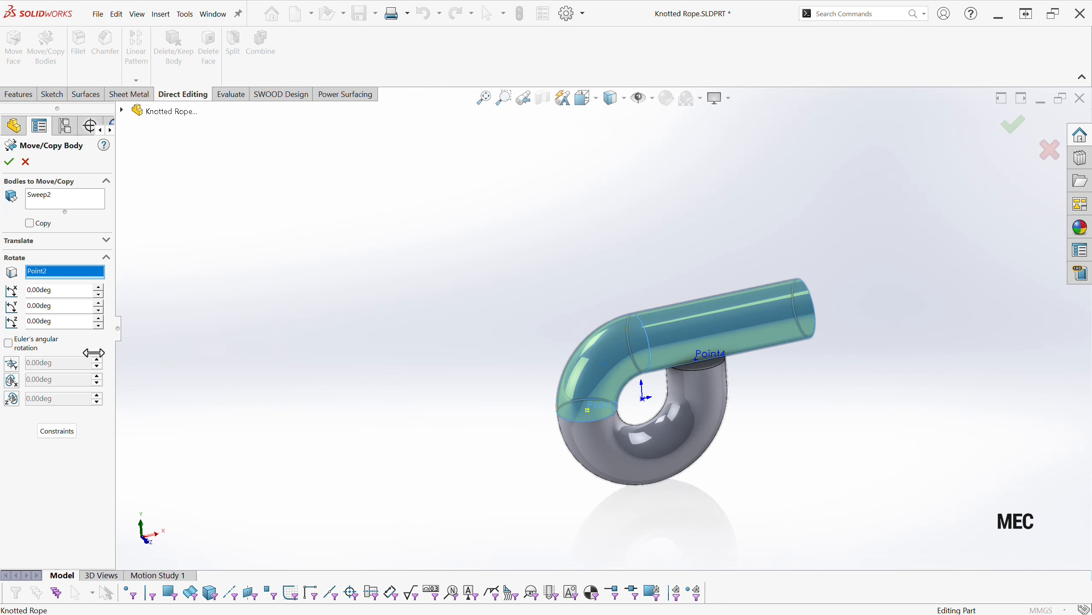
drag(56, 307, 0, 304)
text(30)
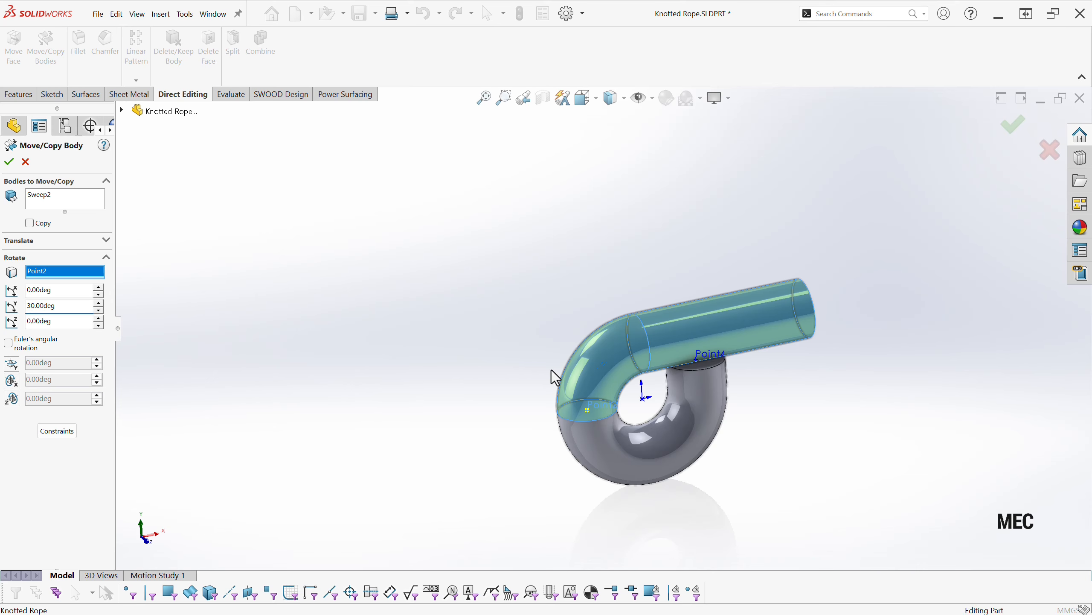
key(Return)
click(8, 161)
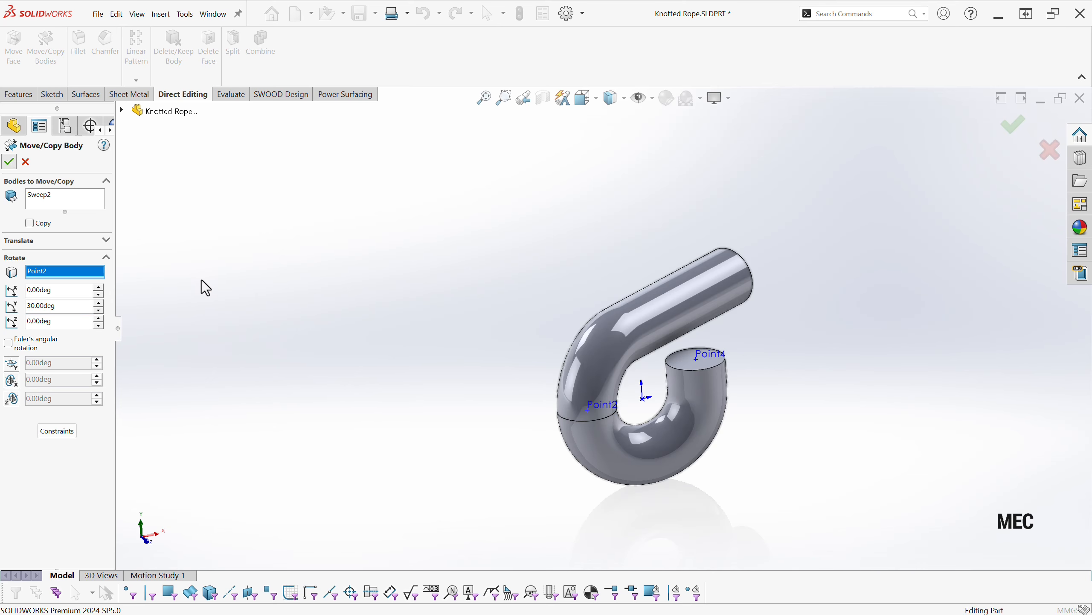
- Mirror both swept bodies about the flat end face of the J-shaped body's straight leg, without merging solids
key(f)
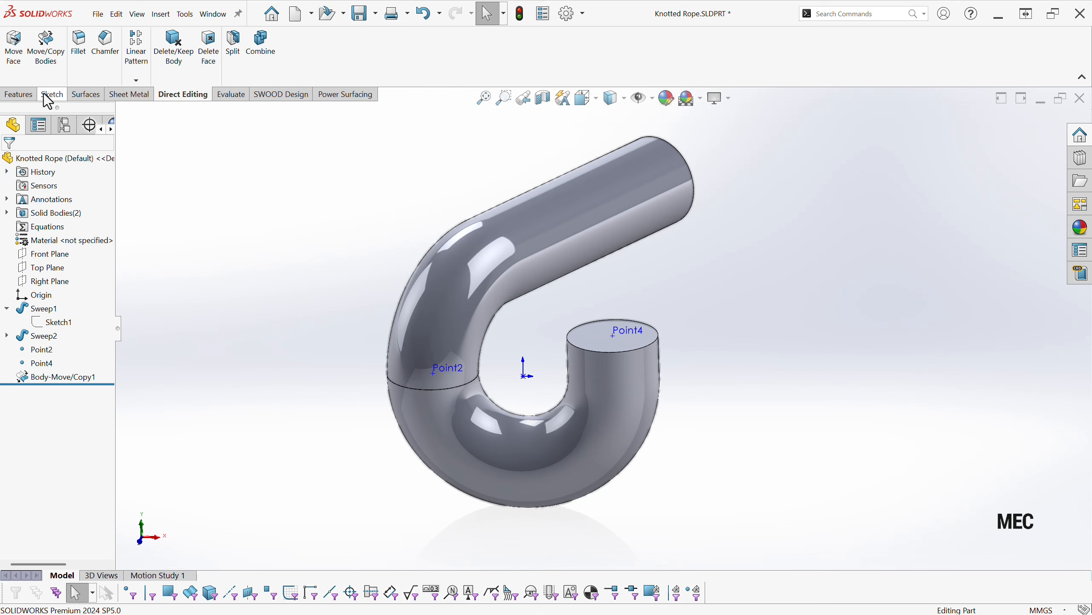
click(137, 81)
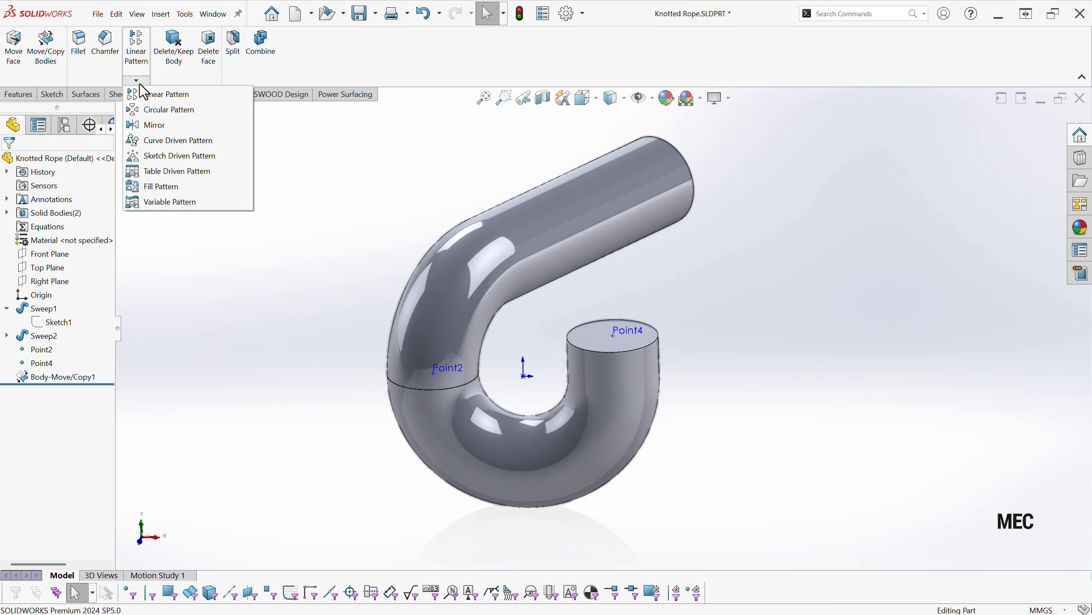
click(159, 125)
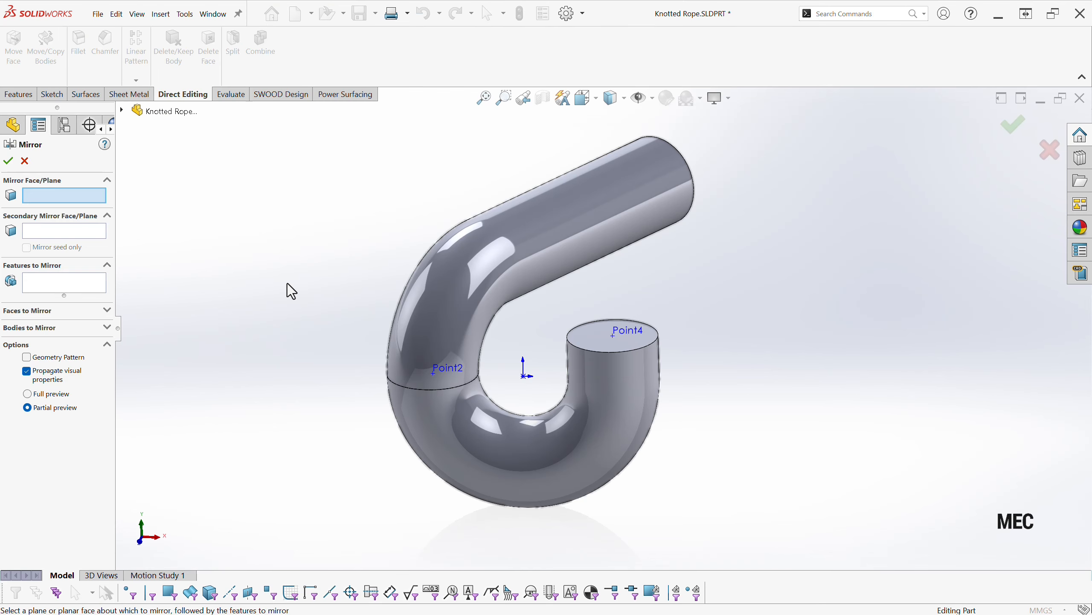
click(603, 346)
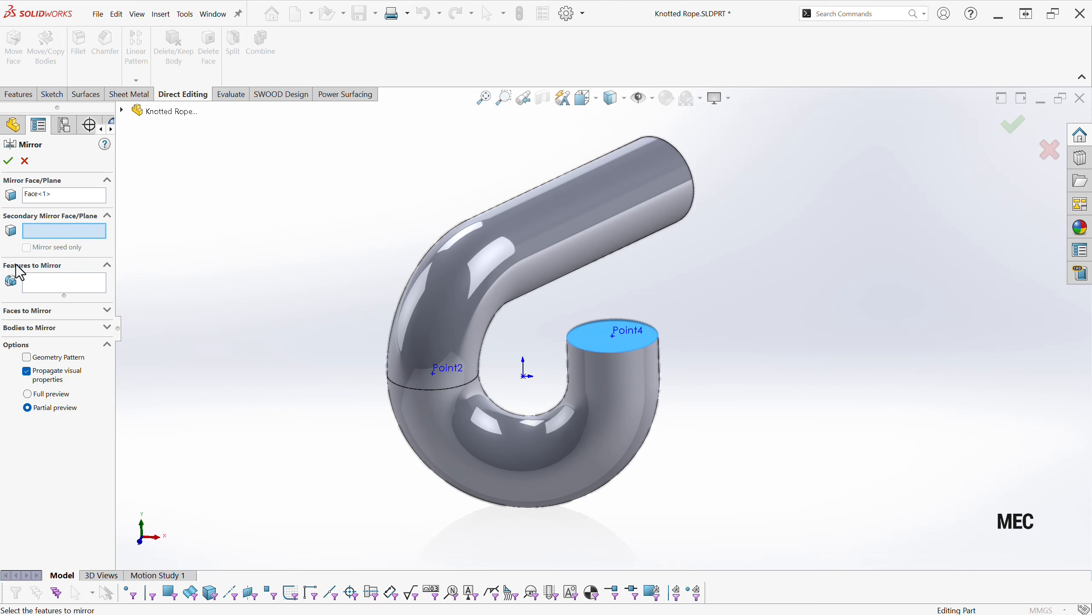
click(34, 328)
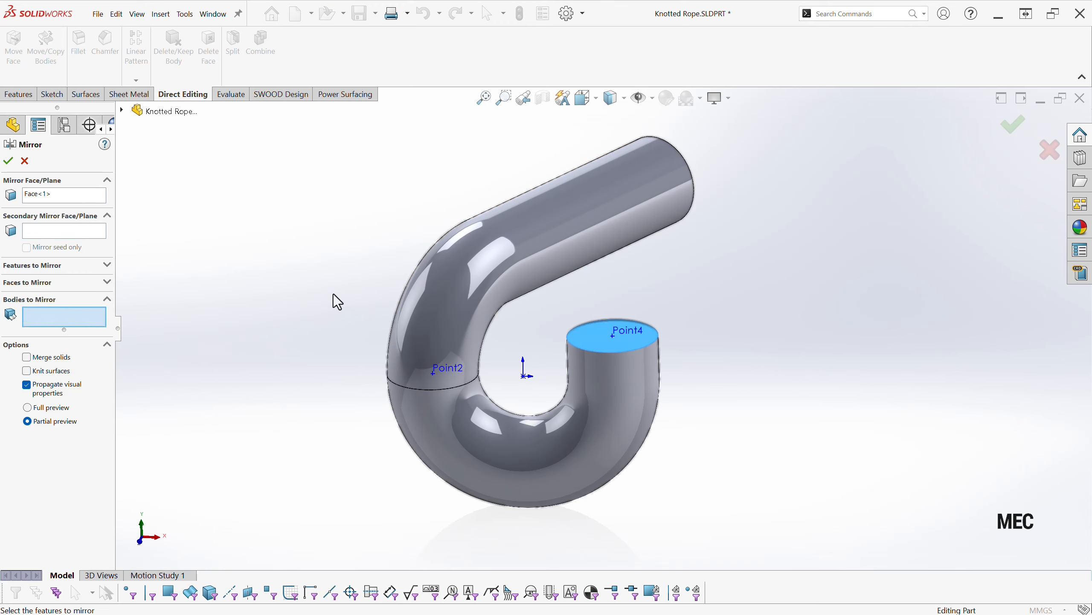
click(446, 275)
click(475, 461)
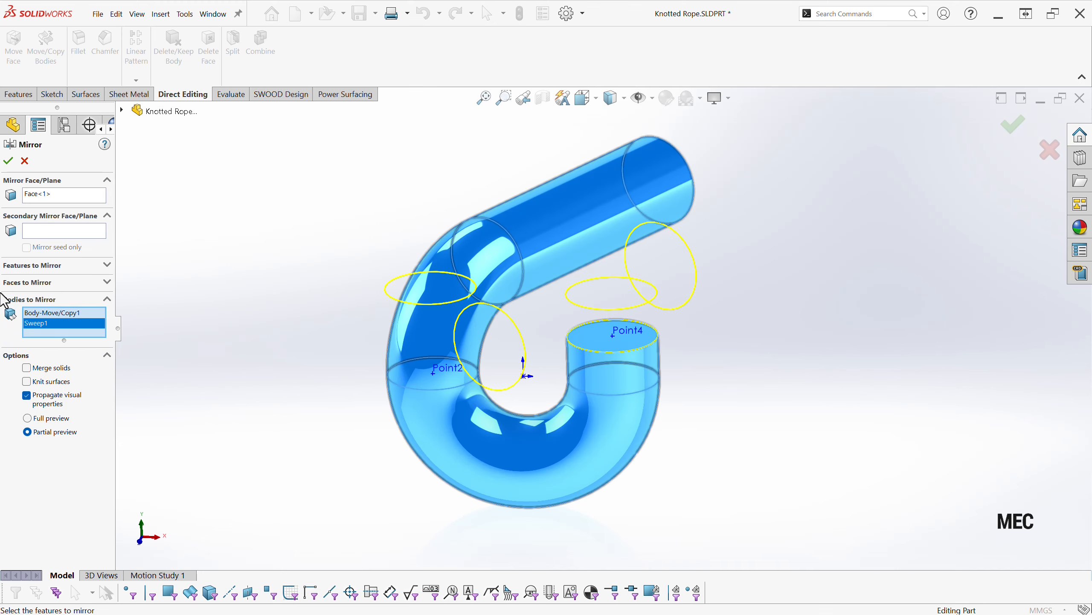
click(8, 161)
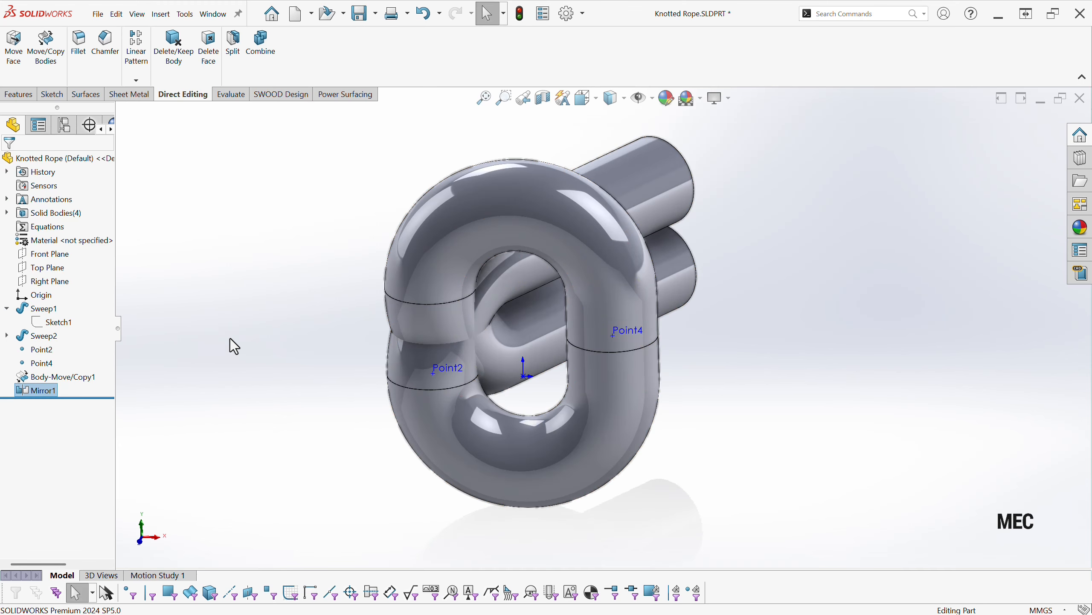
- Rotate both mirrored bodies 60° around Y about Point4 using Move/Copy Bodies, without copying
click(240, 252)
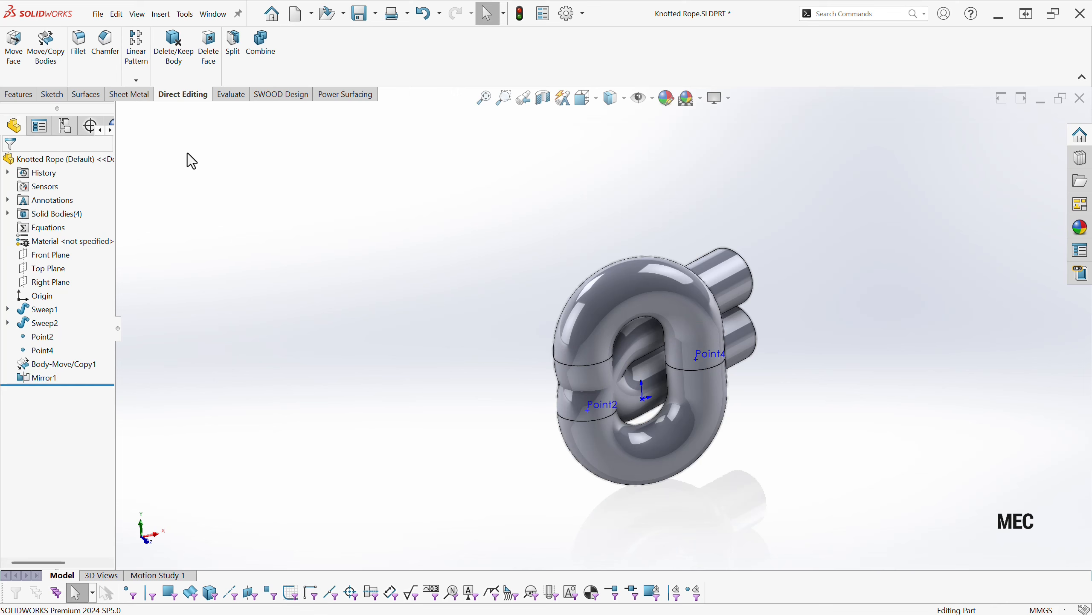
click(45, 46)
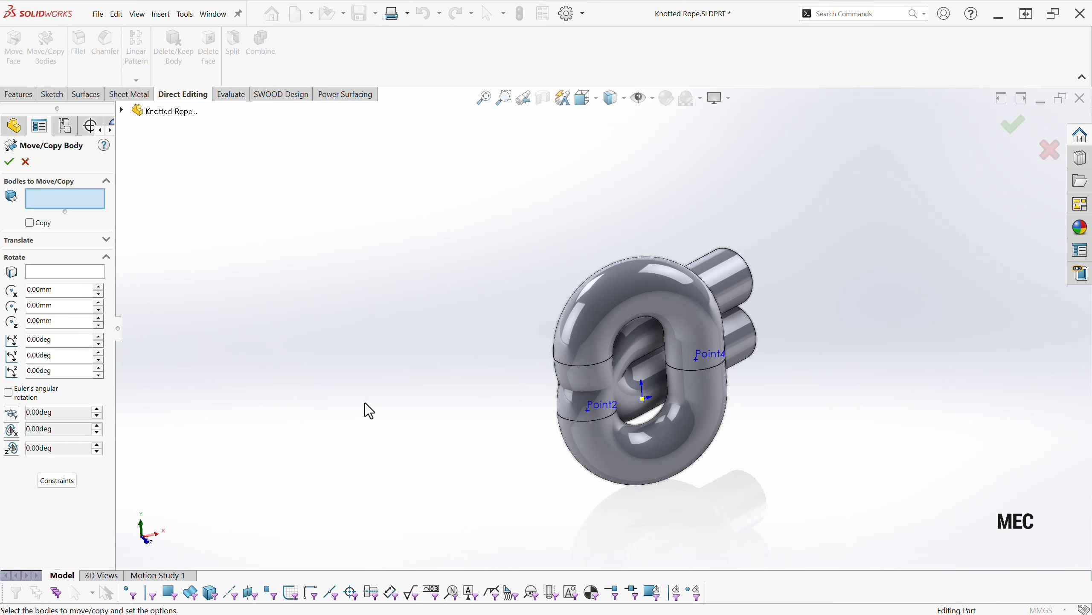
click(706, 330)
click(557, 370)
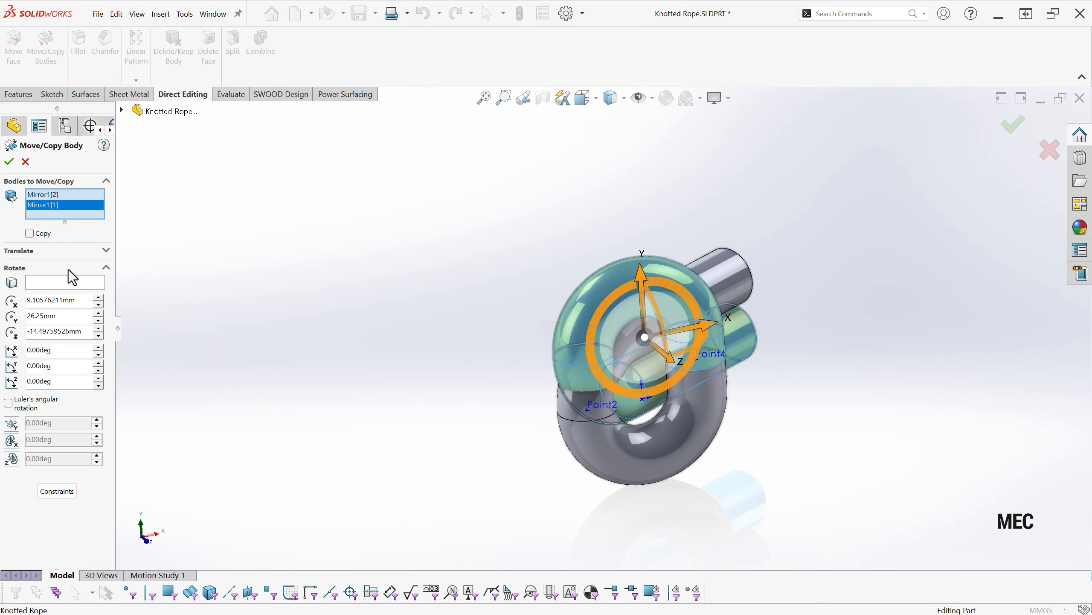
click(64, 282)
click(714, 354)
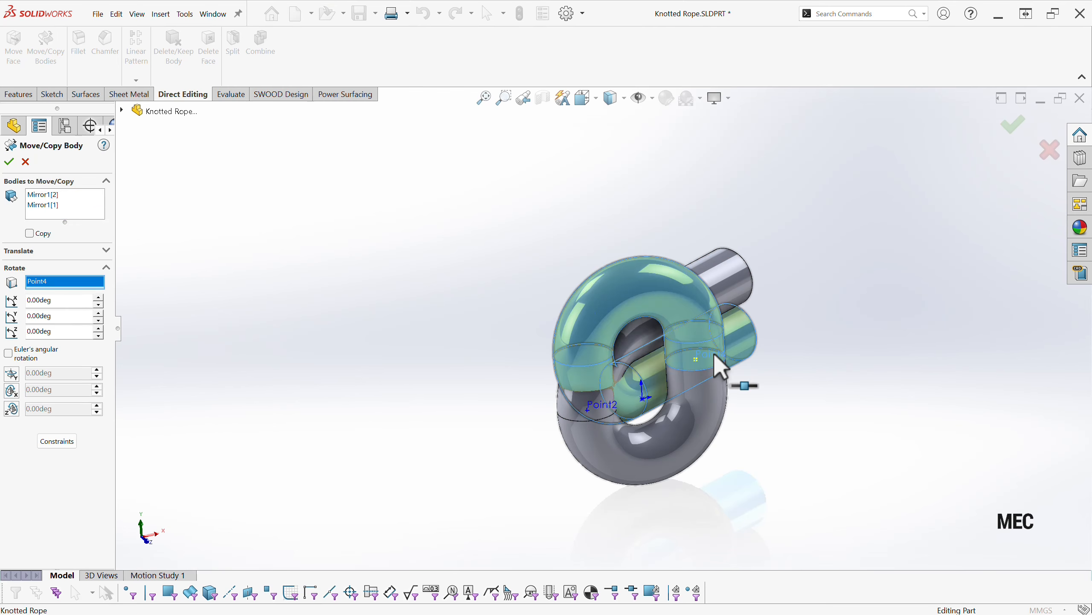
click(53, 317)
text(60)
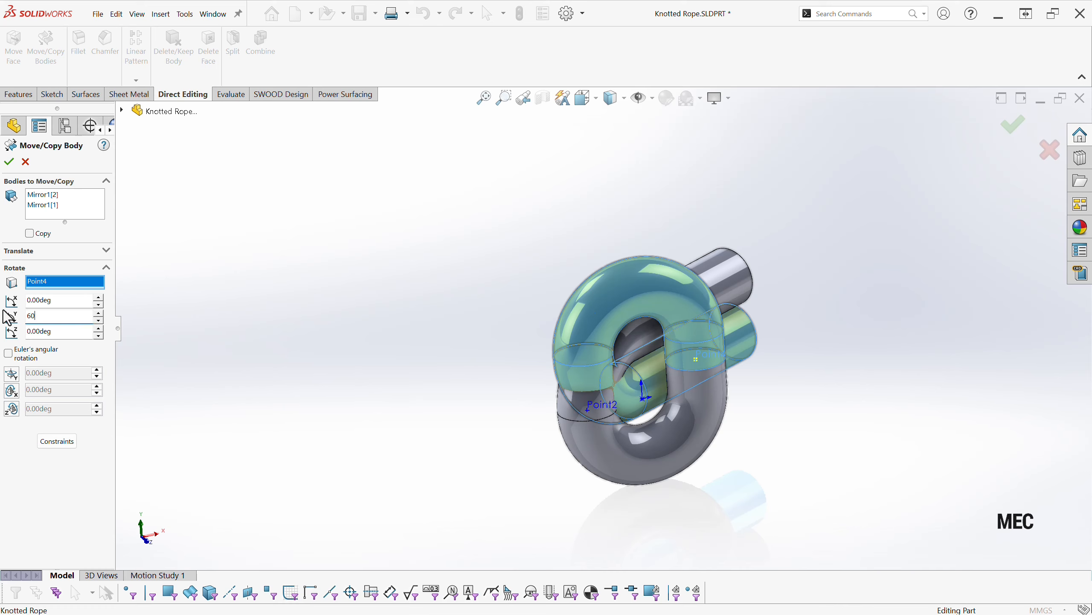
key(Return)
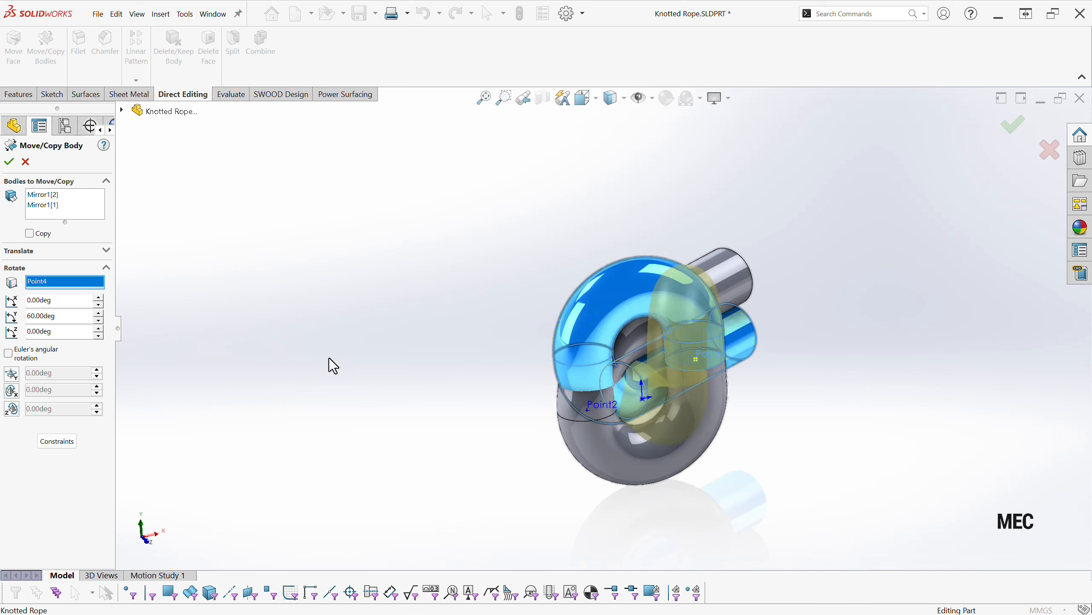
mouse_move(329, 358)
middle_down()
mouse_move(356, 349)
mouse_move(376, 359)
mouse_move(326, 350)
middle_up()
click(8, 161)
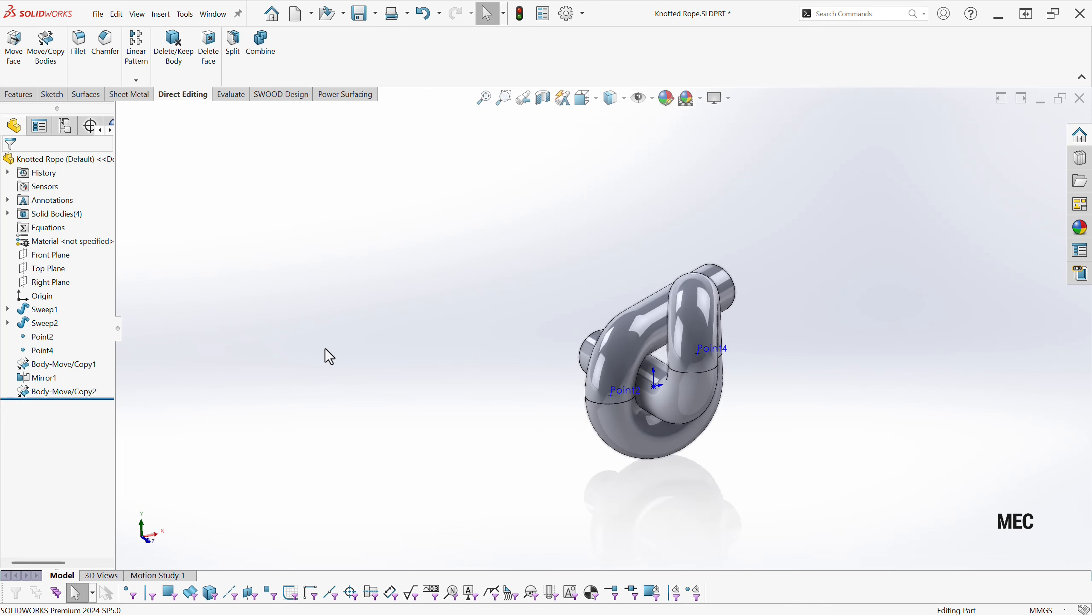
- Rotate the original second swept body −60° around Y about Point2 using Move/Copy Bodies, without copying
click(46, 47)
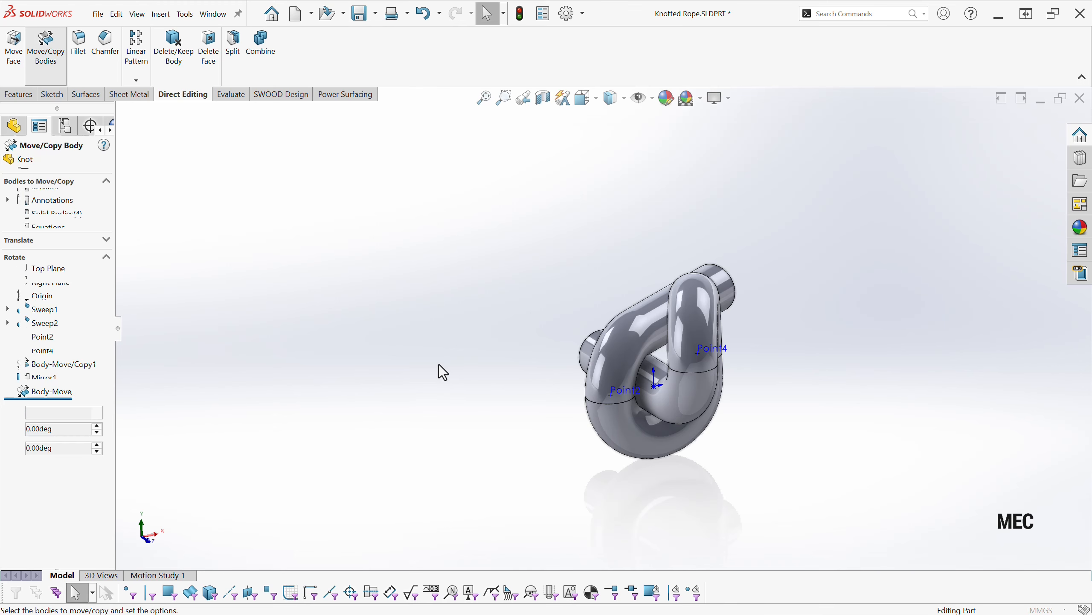
click(610, 362)
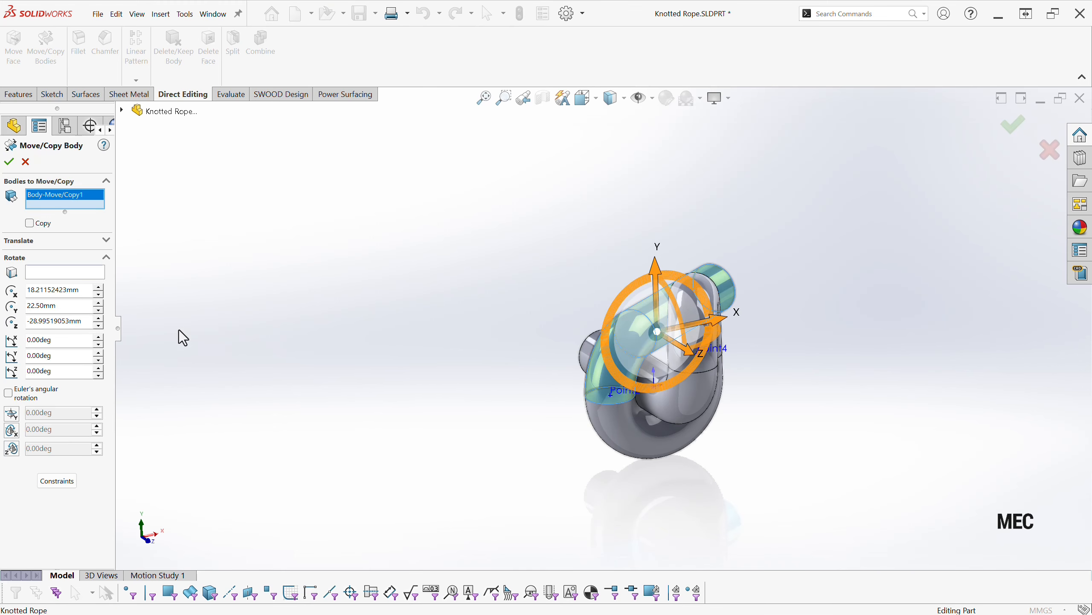
click(65, 272)
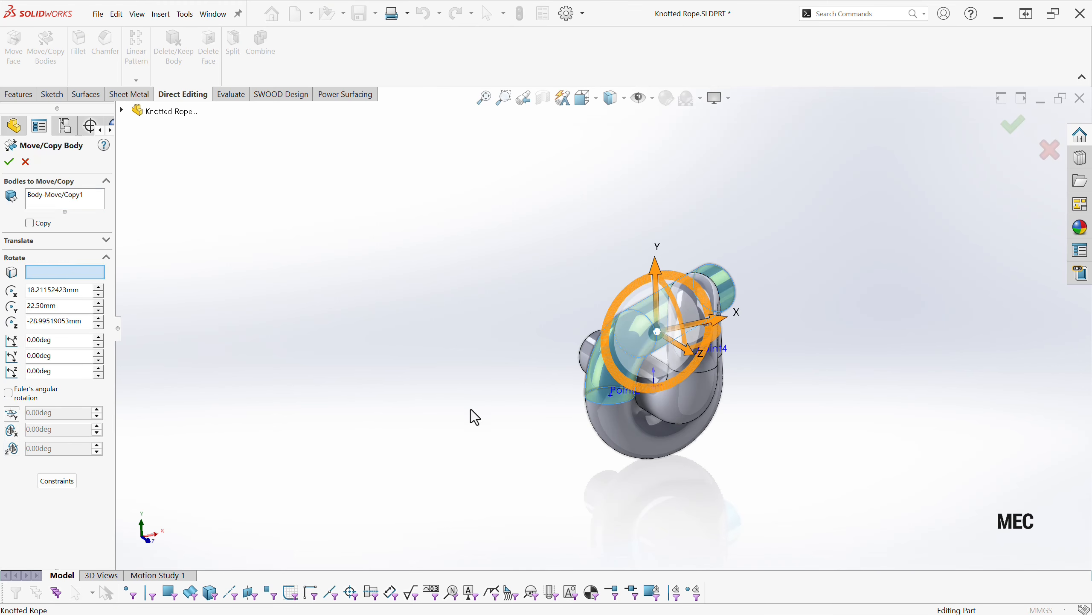
click(611, 395)
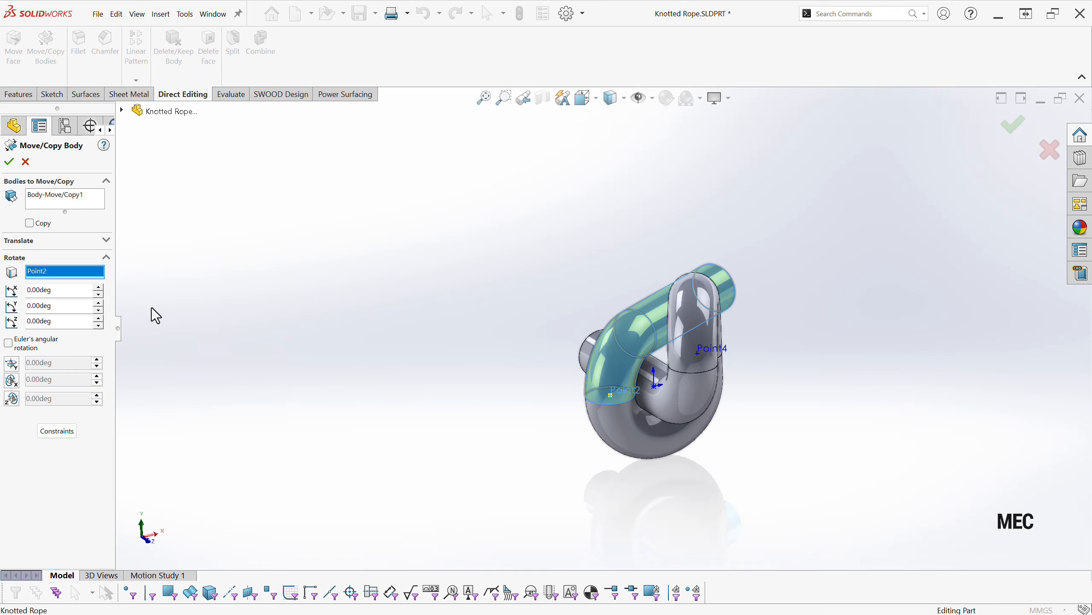
click(73, 305)
text(60)
key(Return)
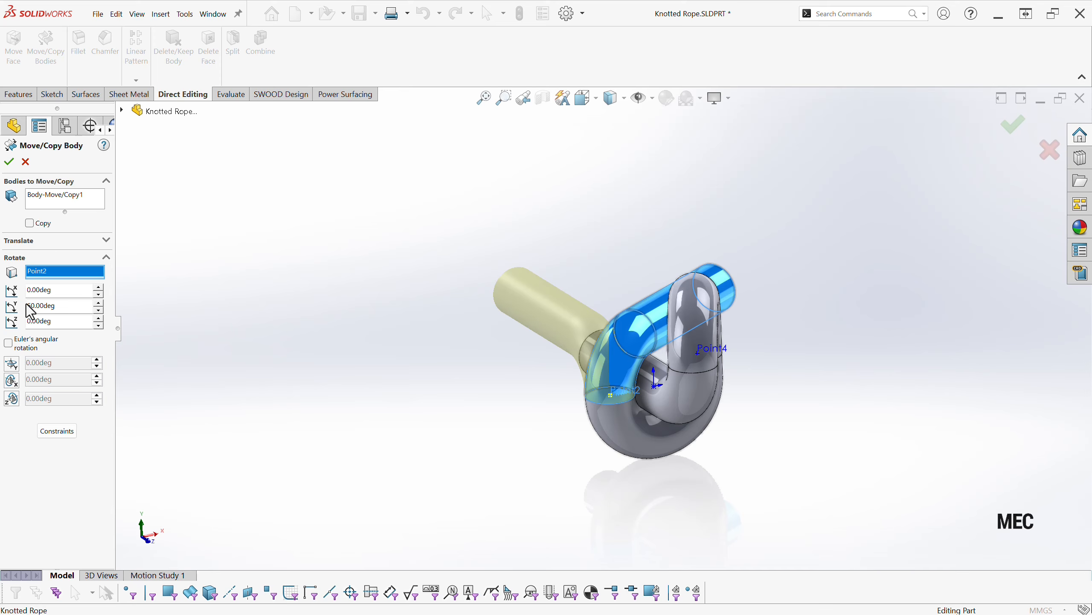
text(-)
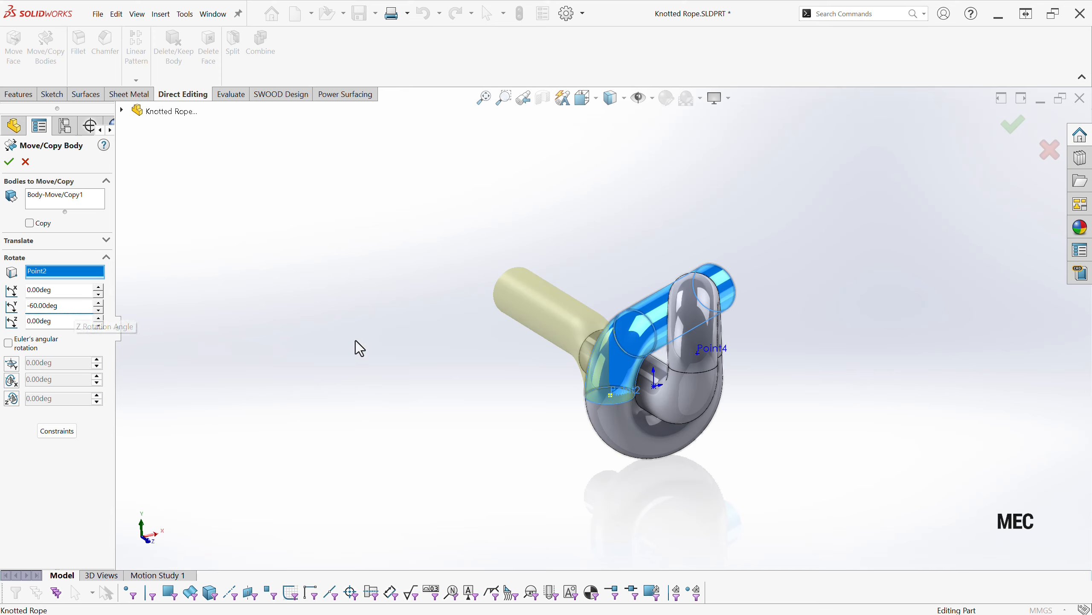
key(Return)
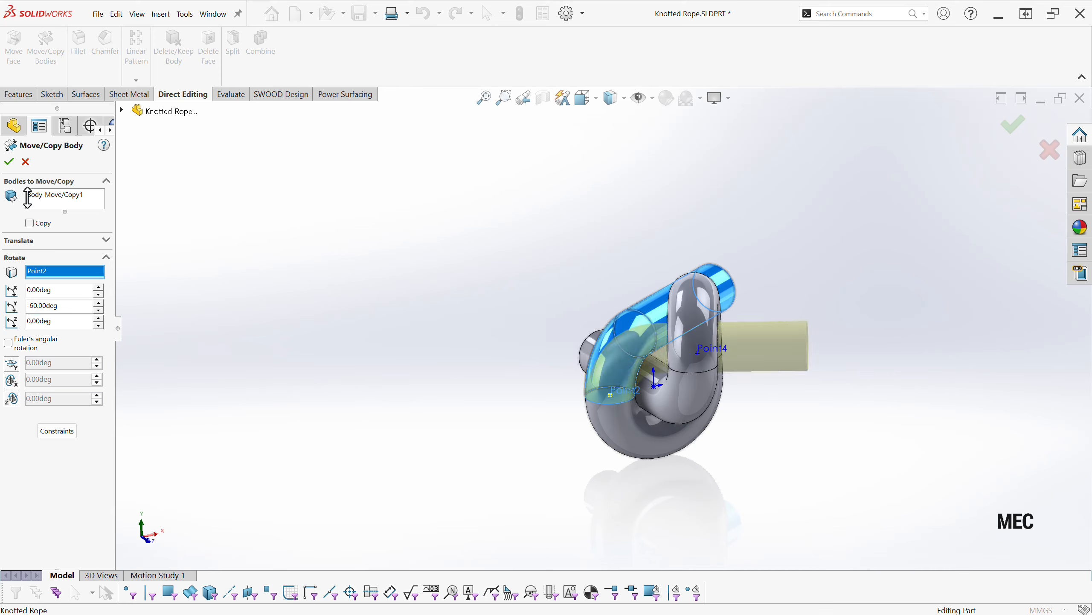
click(10, 162)
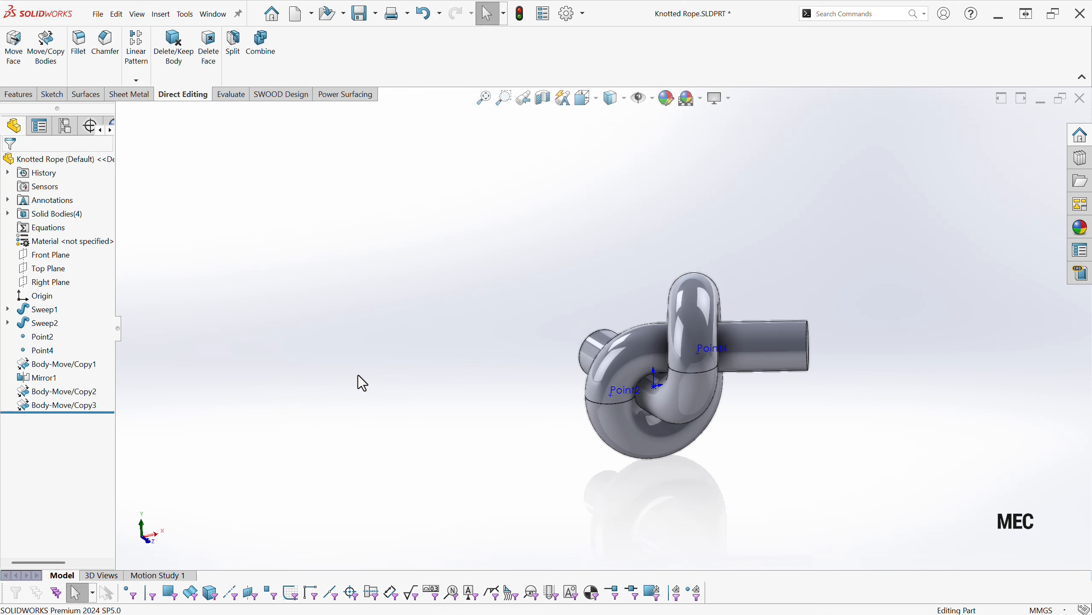
- Hide the reference points and other auxiliary items in the graphics area and set the view to isometric
middle_drag(439, 379, 372, 375)
click(640, 99)
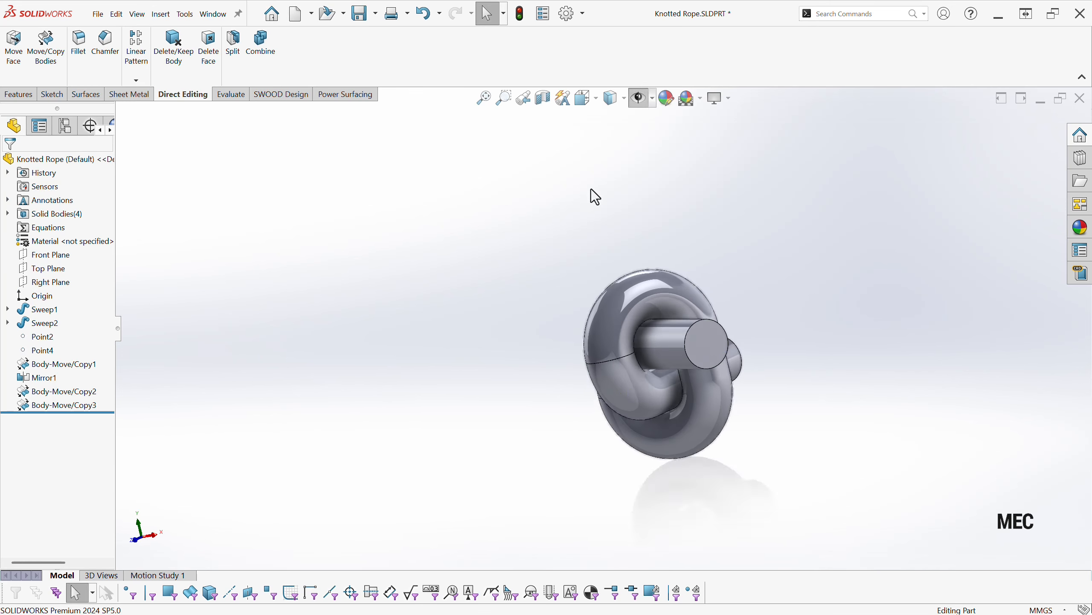
key(space)
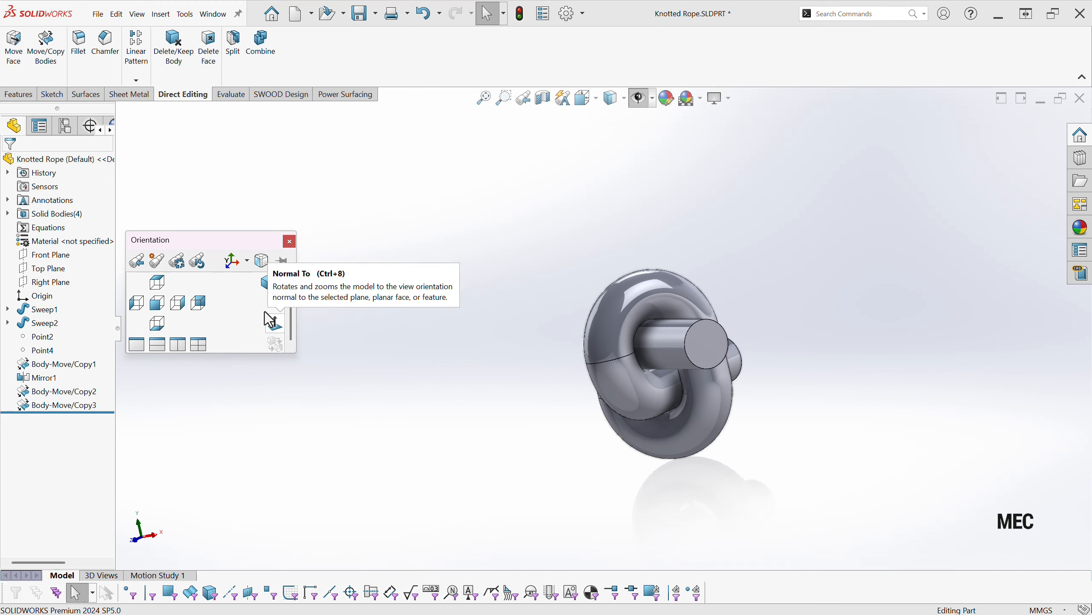
click(268, 285)
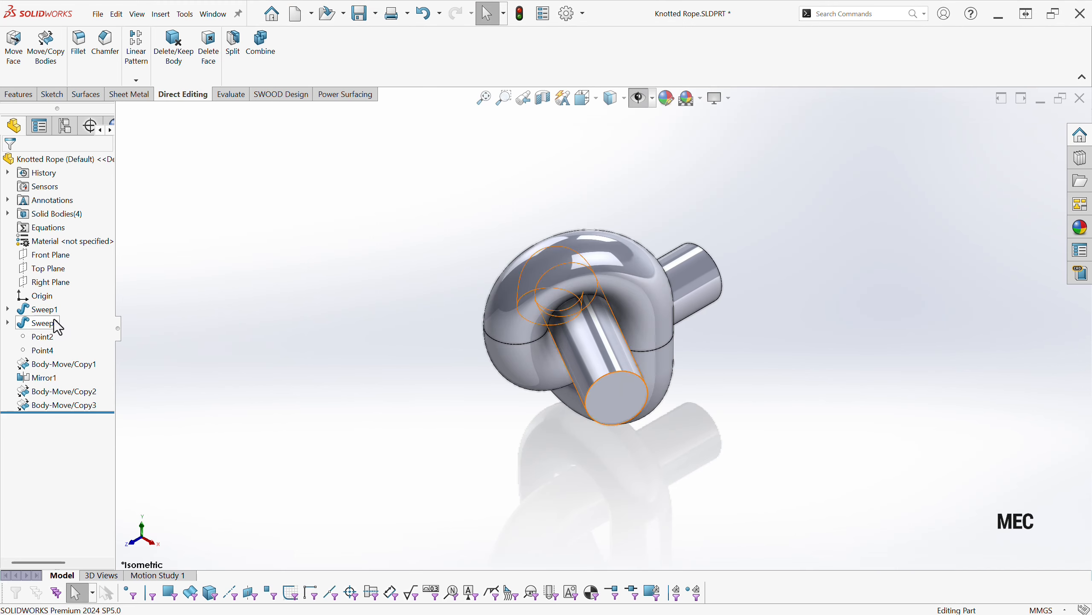
- Configure the Sweep1 feature, showing custom properties in the configuration table, and add configurations cfg2, cfg3 and cfg4
right_click(43, 312)
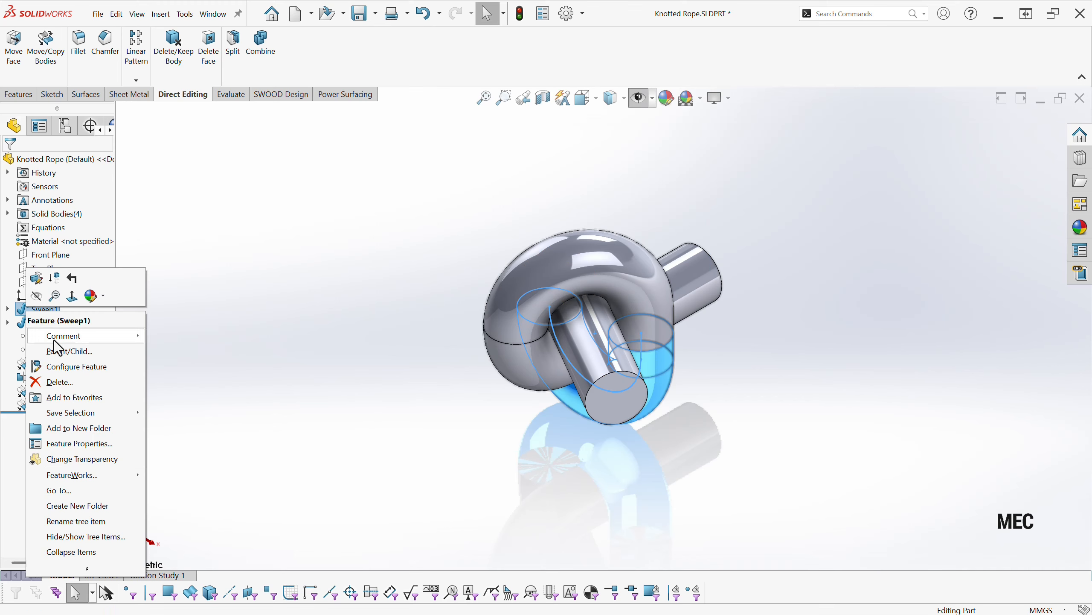
click(65, 366)
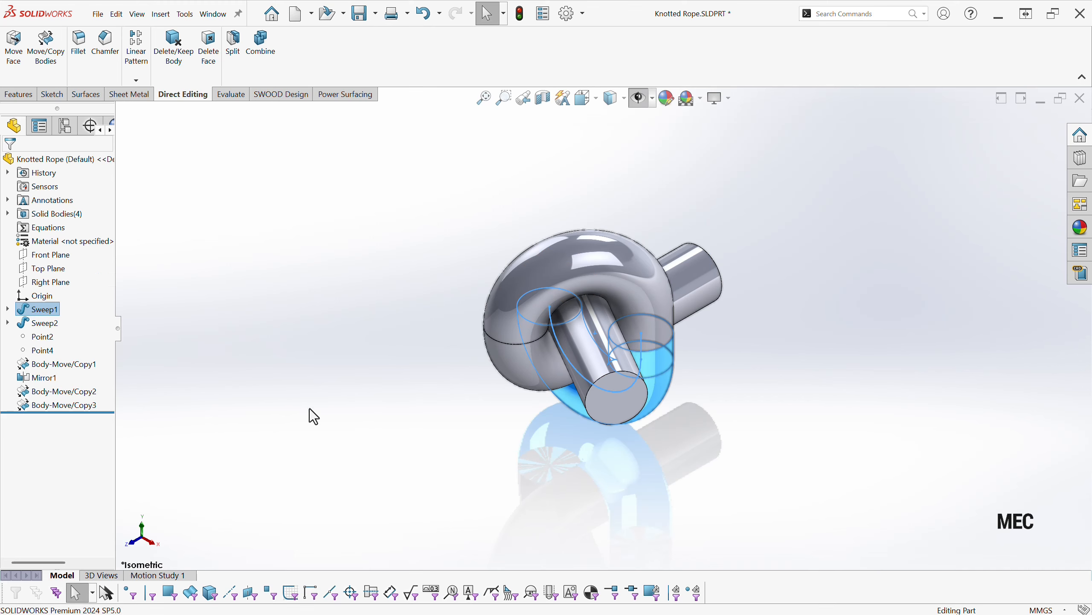
click(231, 261)
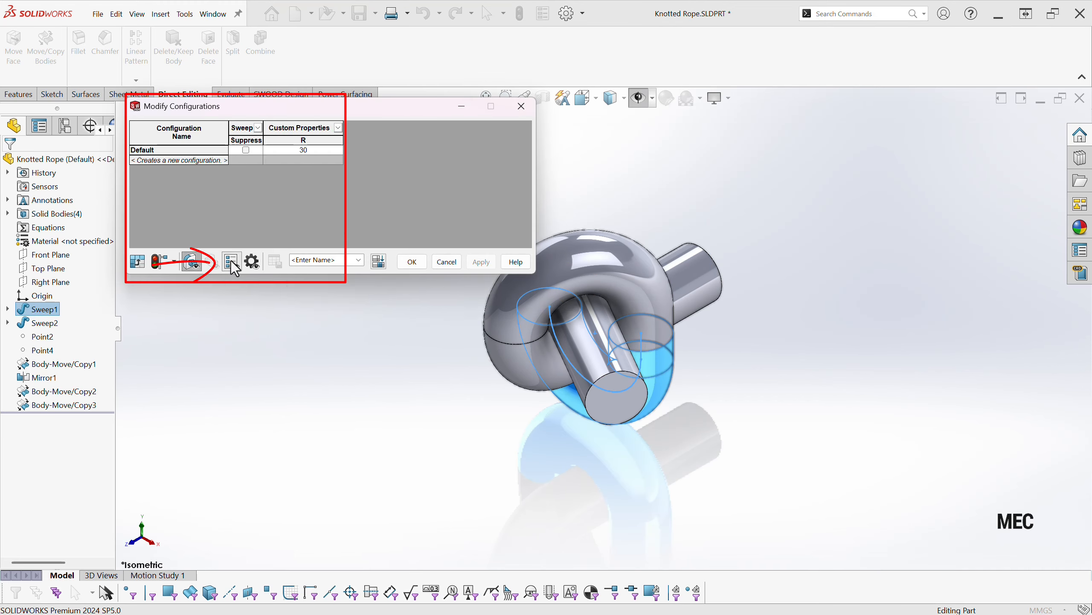
click(172, 161)
text(cfg)
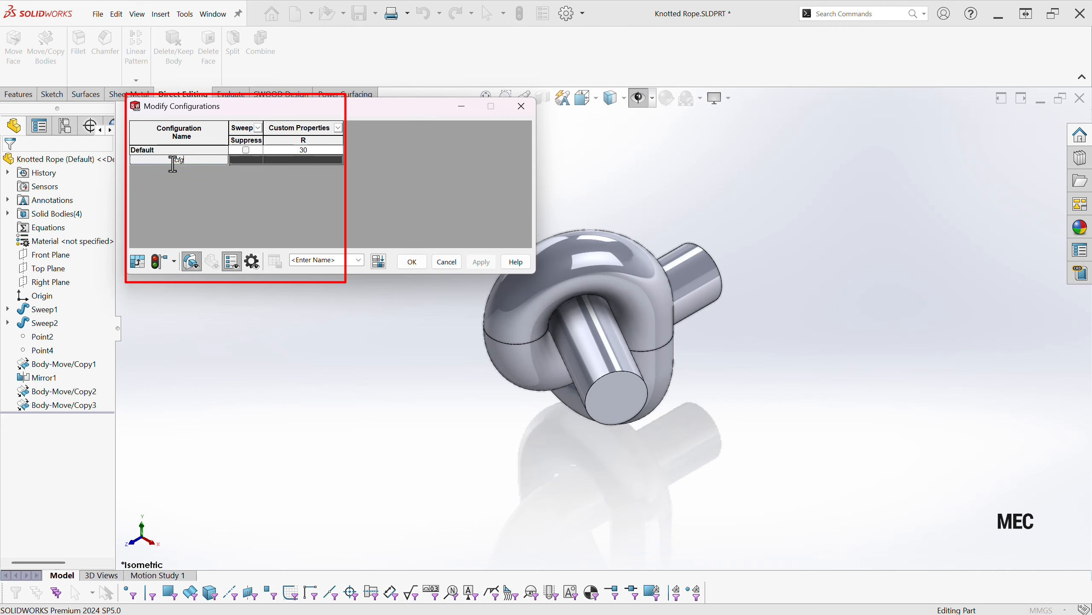
text(2)
key(Return)
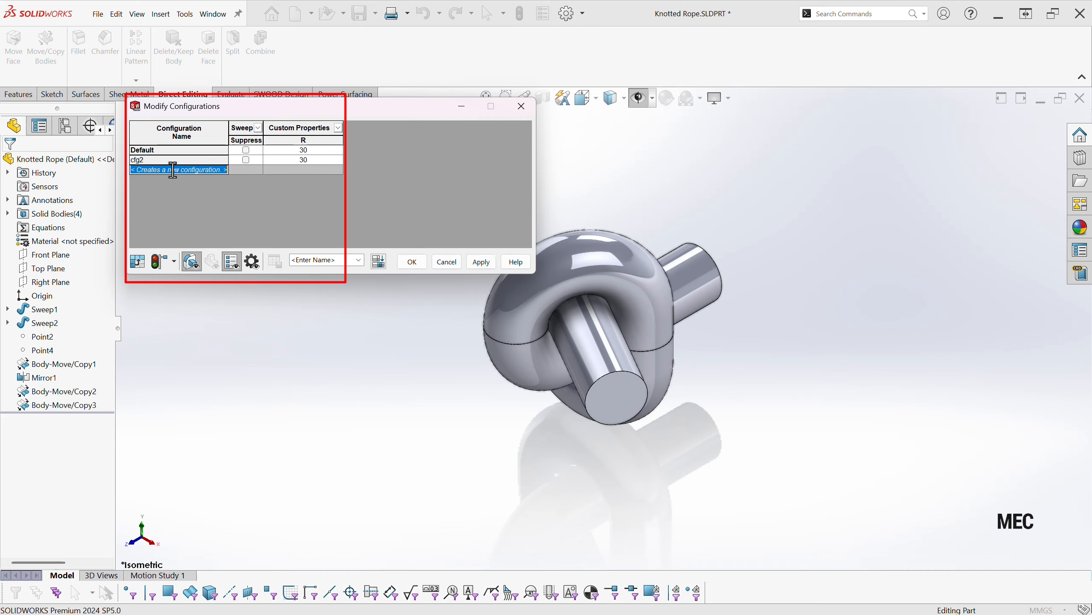
text(c)
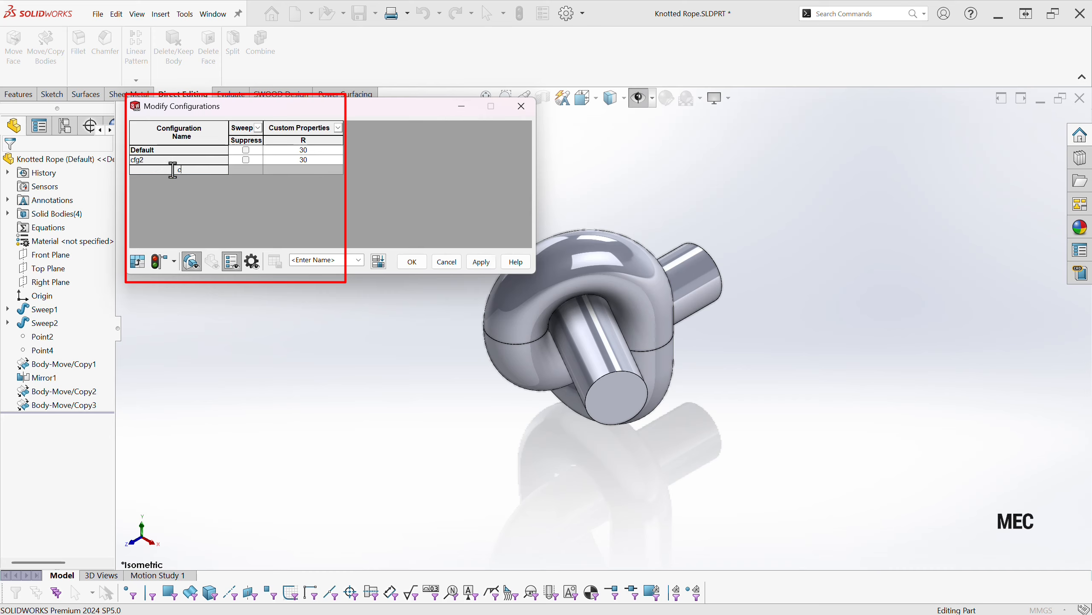
text(fg3)
key(Return)
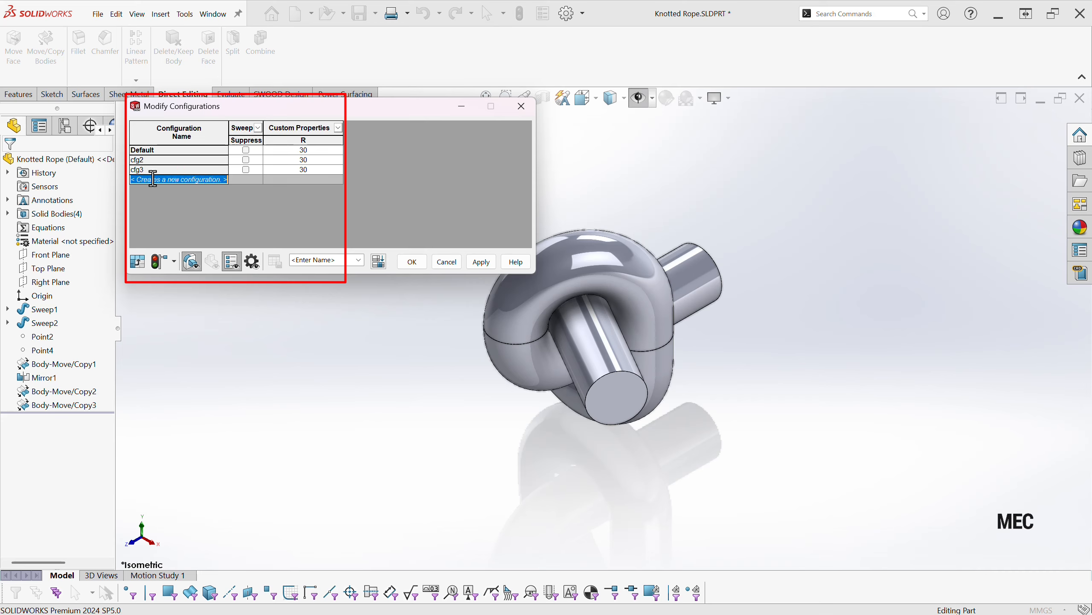
text(cfg)
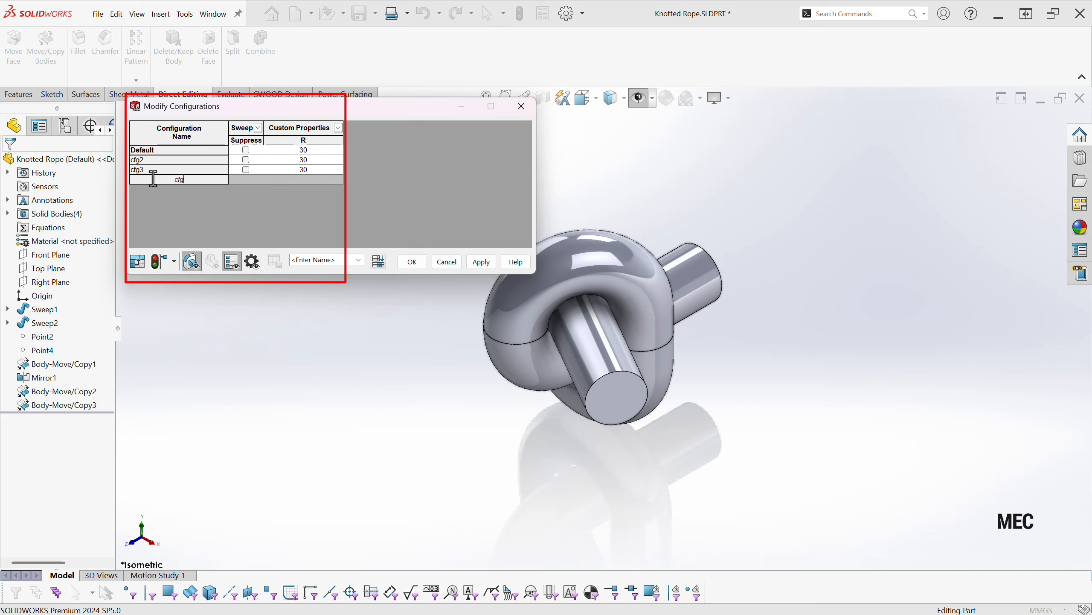
text(4)
key(Return)
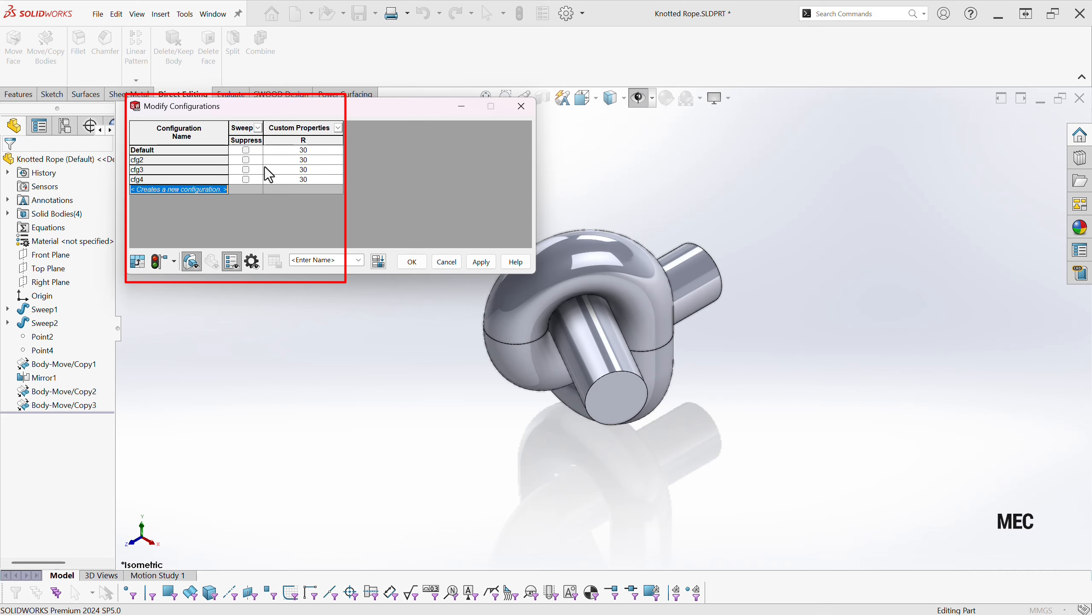
- Set the R custom property to 50 for cfg2, 70 for cfg3 and 90 for cfg4, and accept the table
click(320, 160)
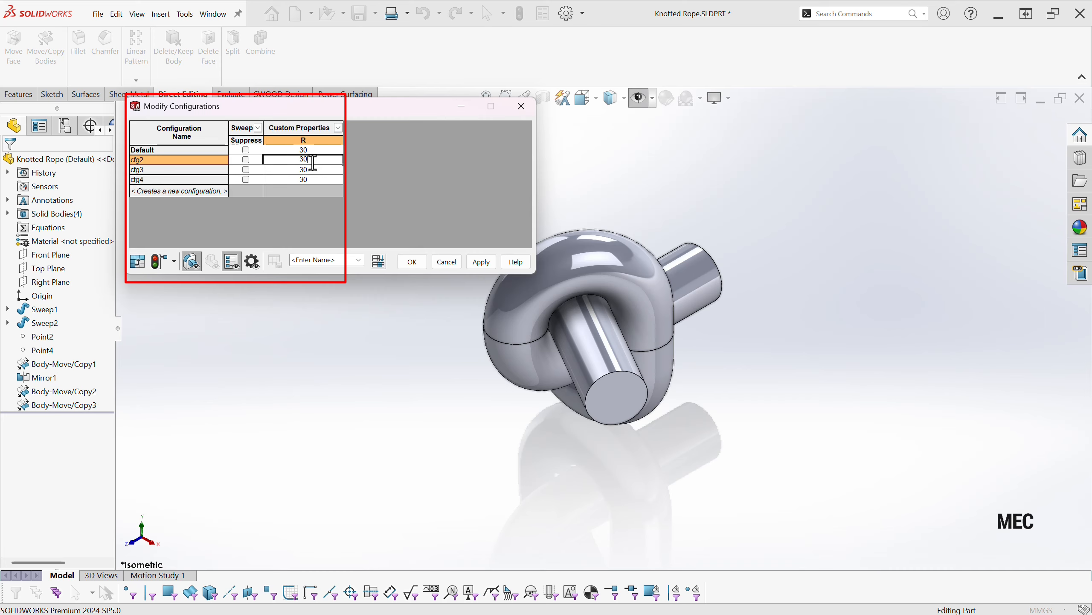
drag(313, 162, 280, 164)
click(308, 170)
drag(311, 172, 272, 174)
click(310, 178)
text(90)
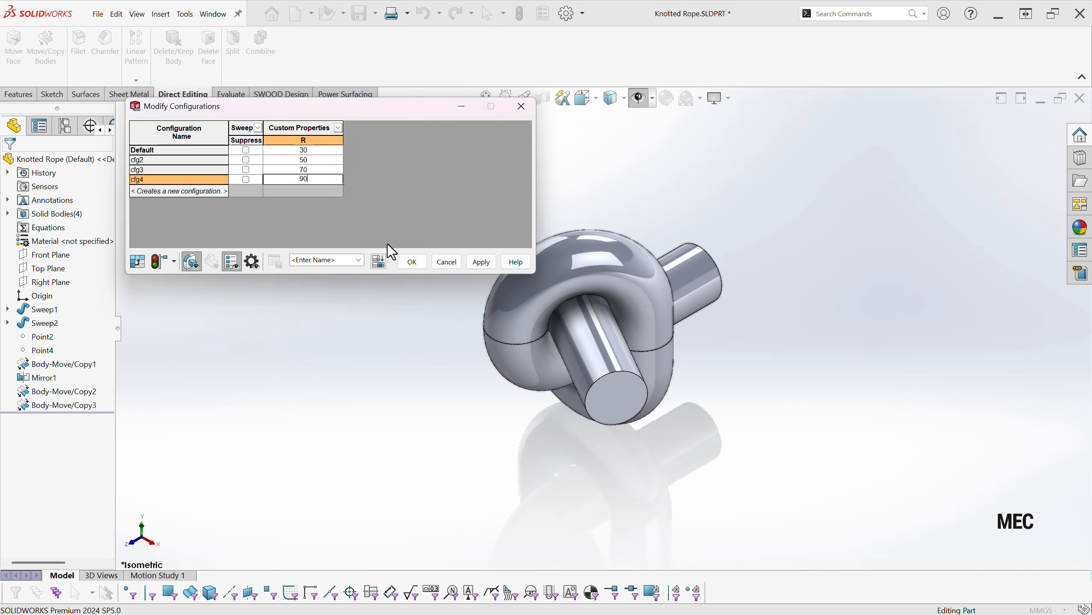
click(413, 261)
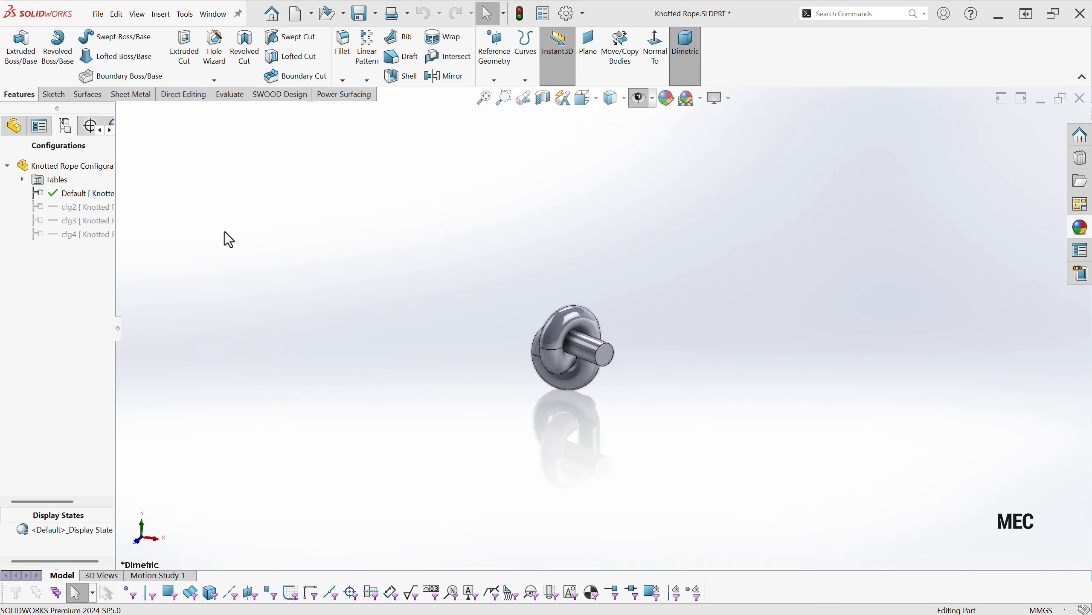
- Activate configurations cfg2, cfg3 and cfg4 in turn to check how the knot resizes
double_click(78, 209)
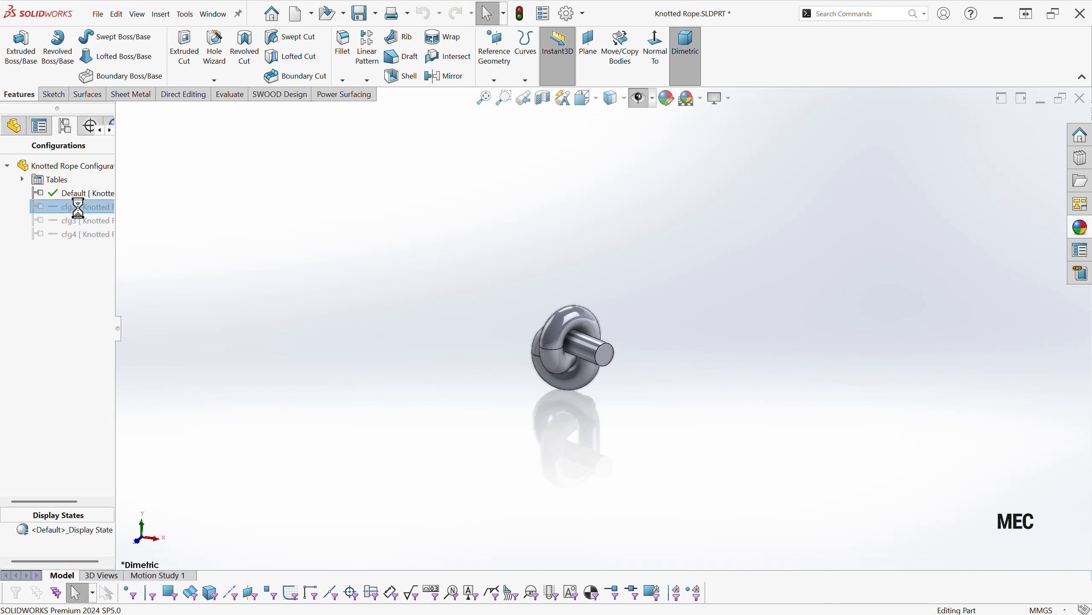
double_click(77, 219)
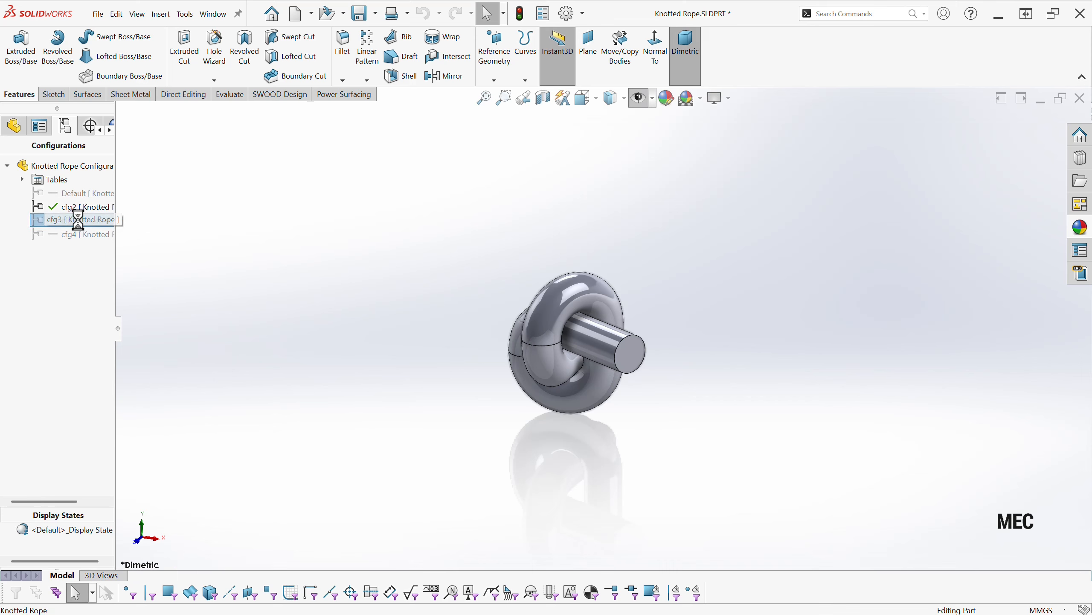
double_click(79, 234)
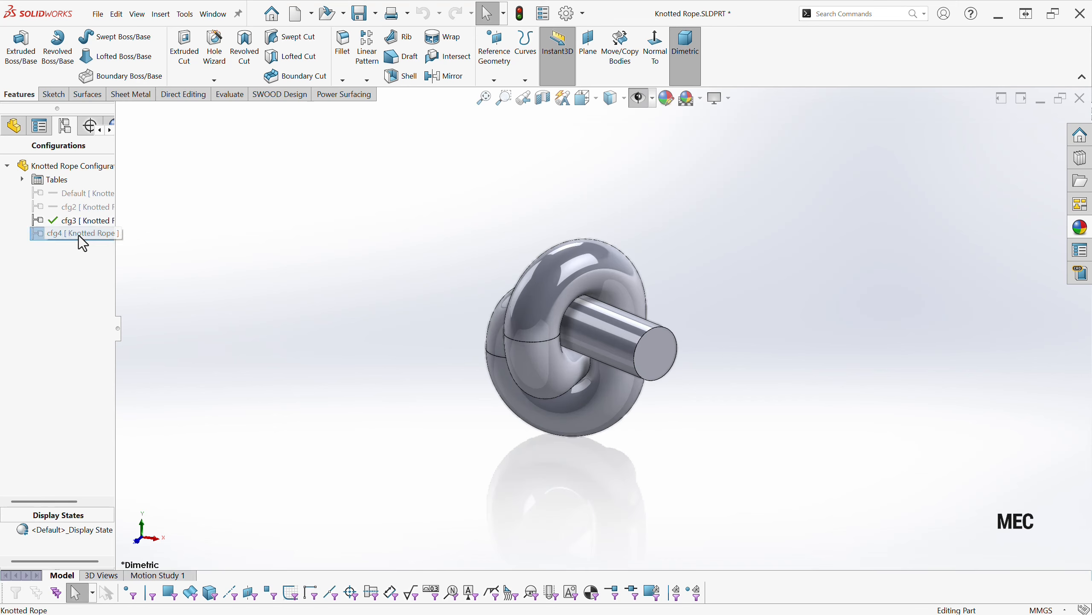